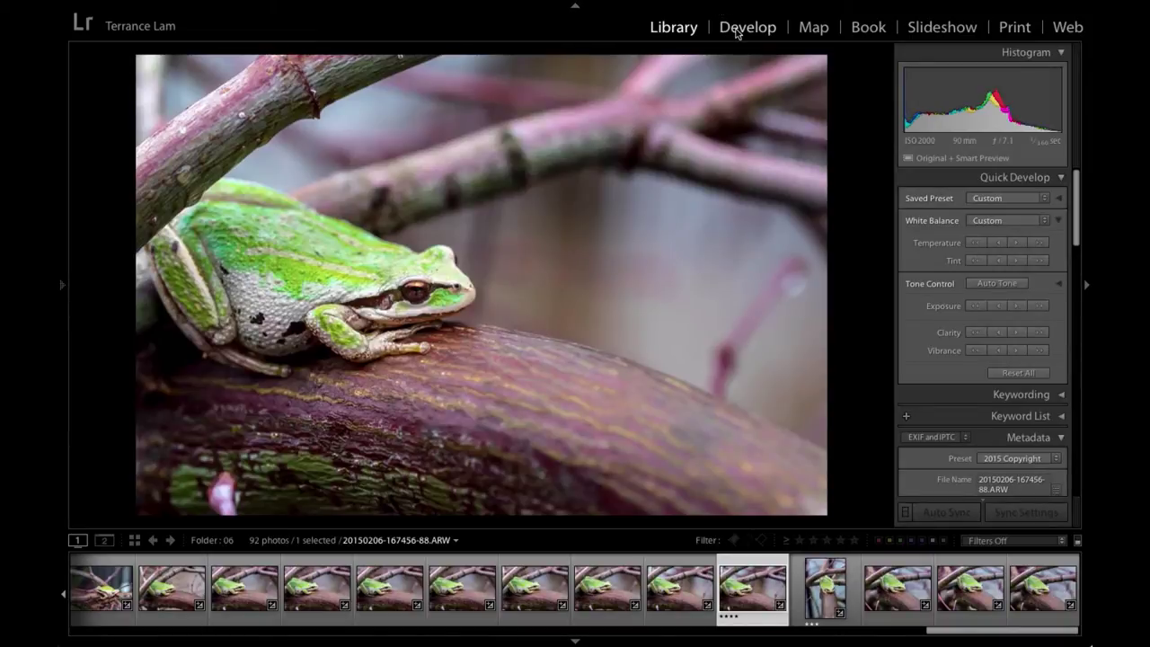
- Open the frog photo in Develop, start the crop tool, and choose a custom aspect ratio
left_click(736, 33)
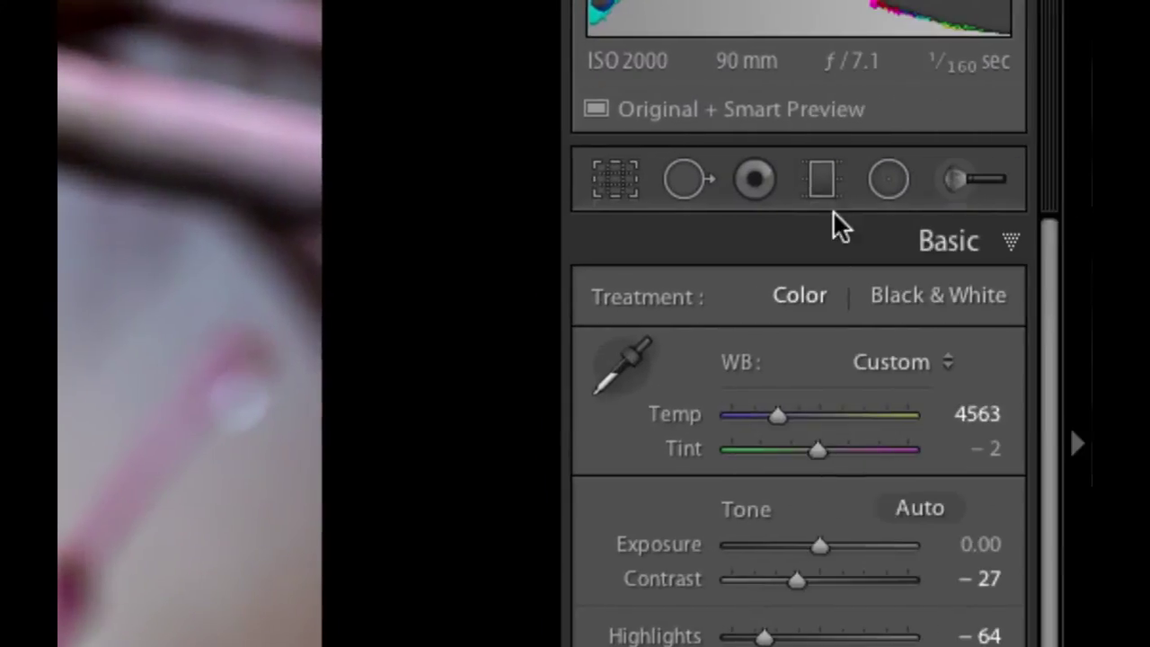
left_click(913, 187)
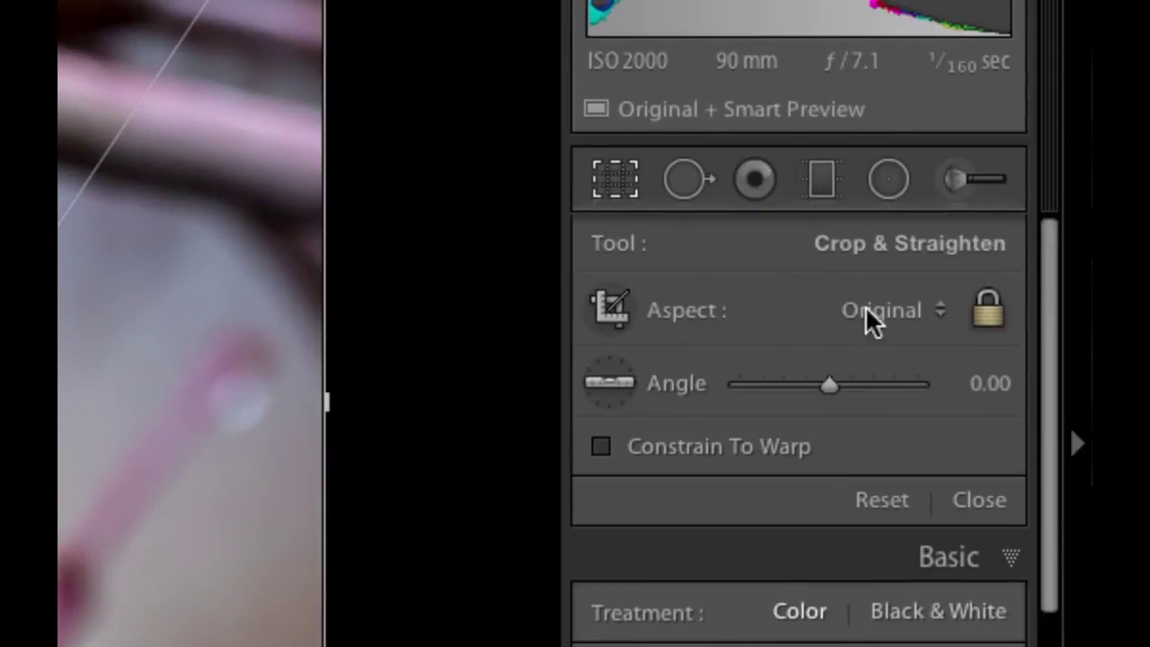
left_click(921, 309)
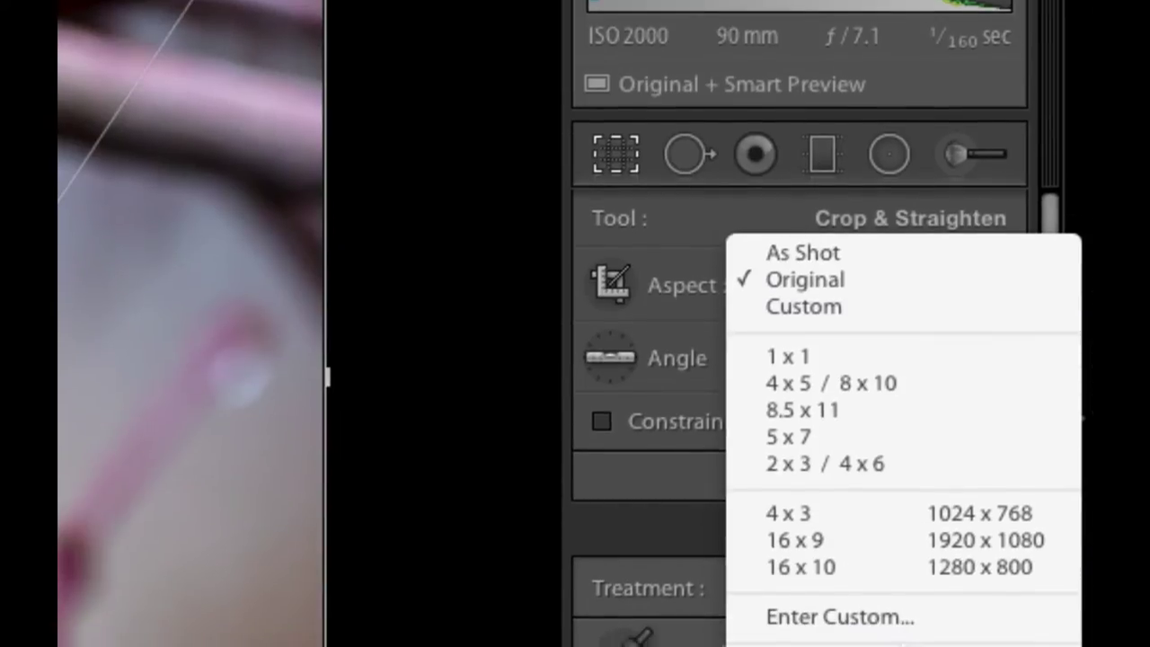
left_click(408, 297)
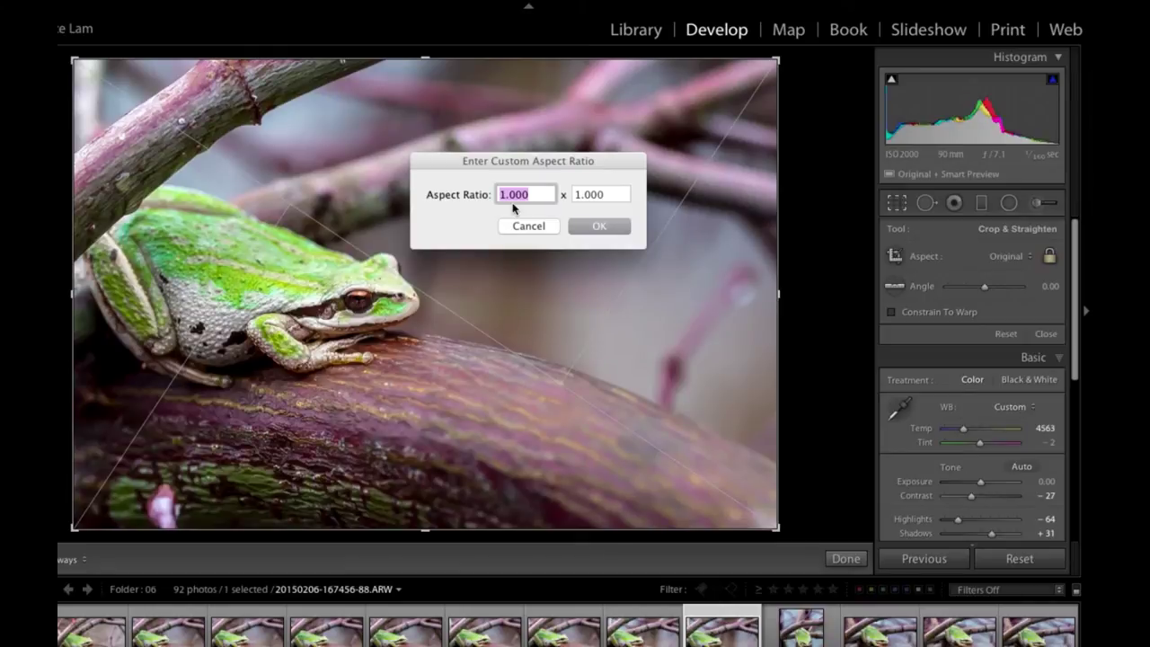
- Crop the frog photo to a 3.5 x 2 ratio, reposition it around the frog, and apply
type("3.5")
key("Tab")
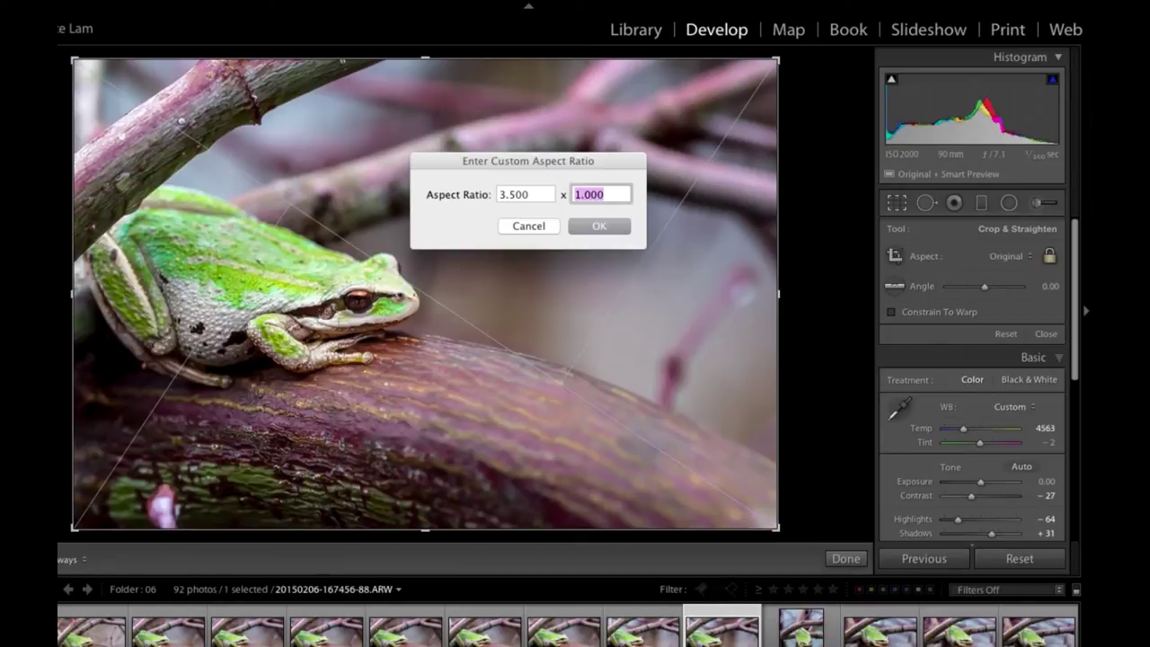
type("2")
left_click(598, 226)
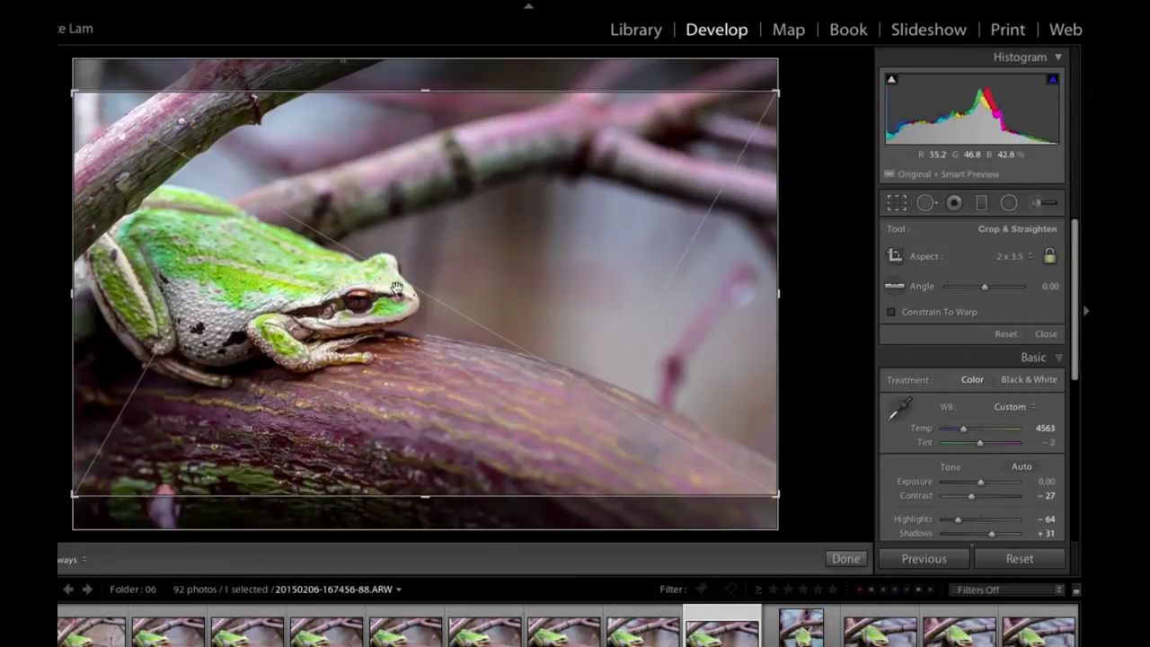
left_click_drag(414, 292, 419, 315)
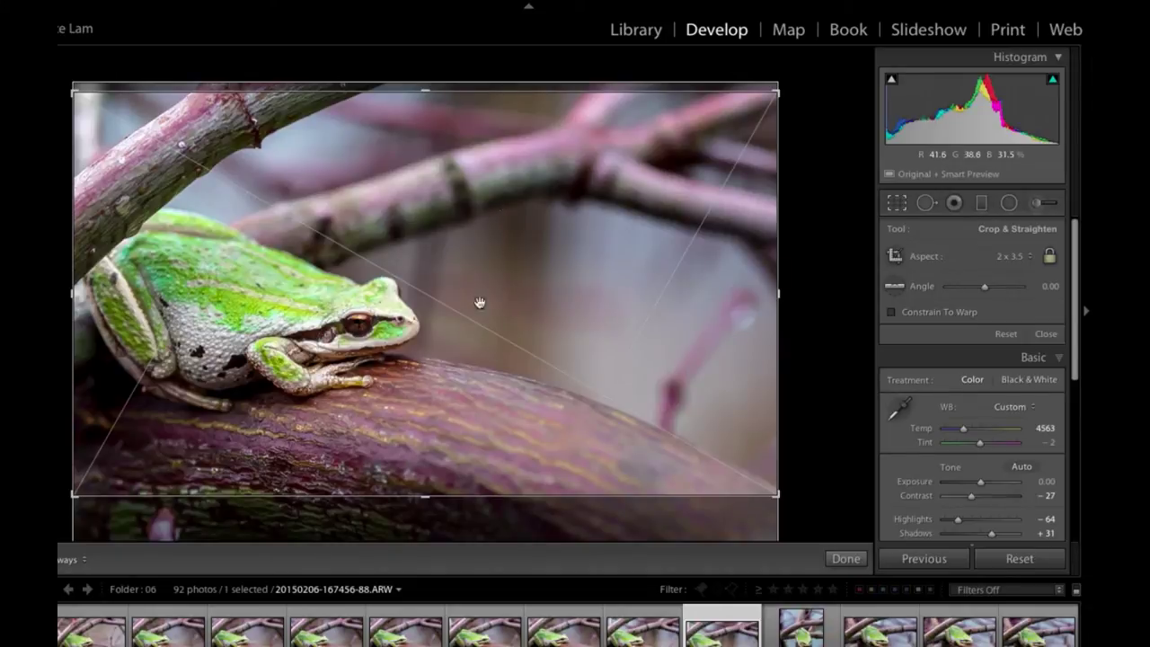
left_click(845, 558)
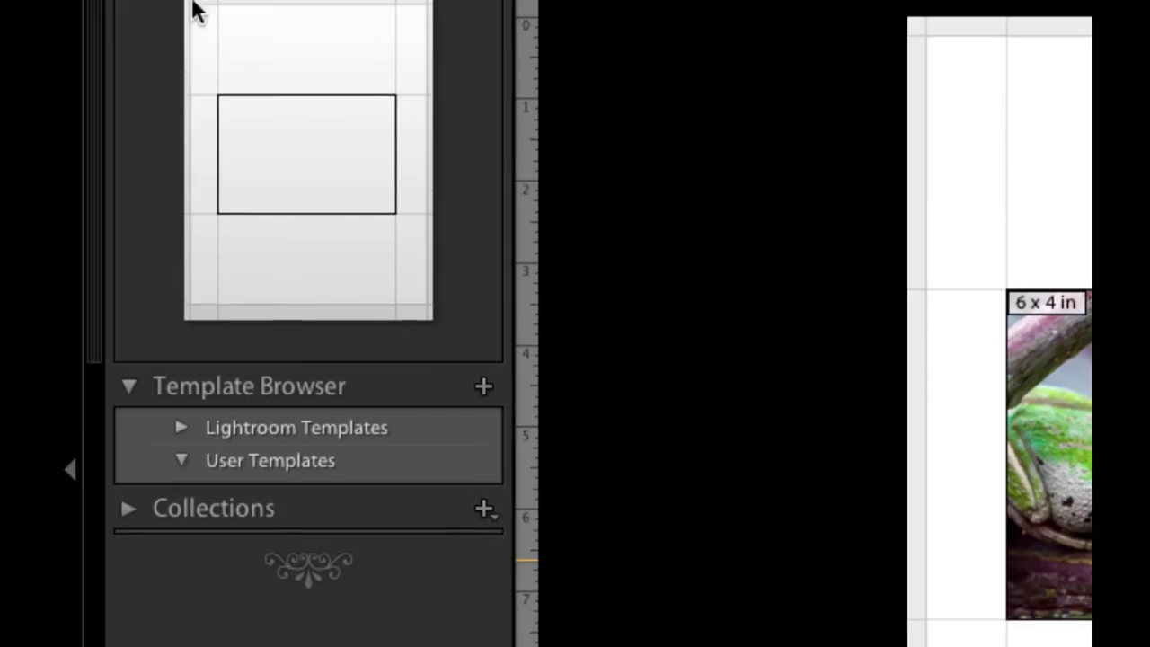
- Apply the Lightroom Templates '(2) 7 x 5' picture package template
left_click(302, 423)
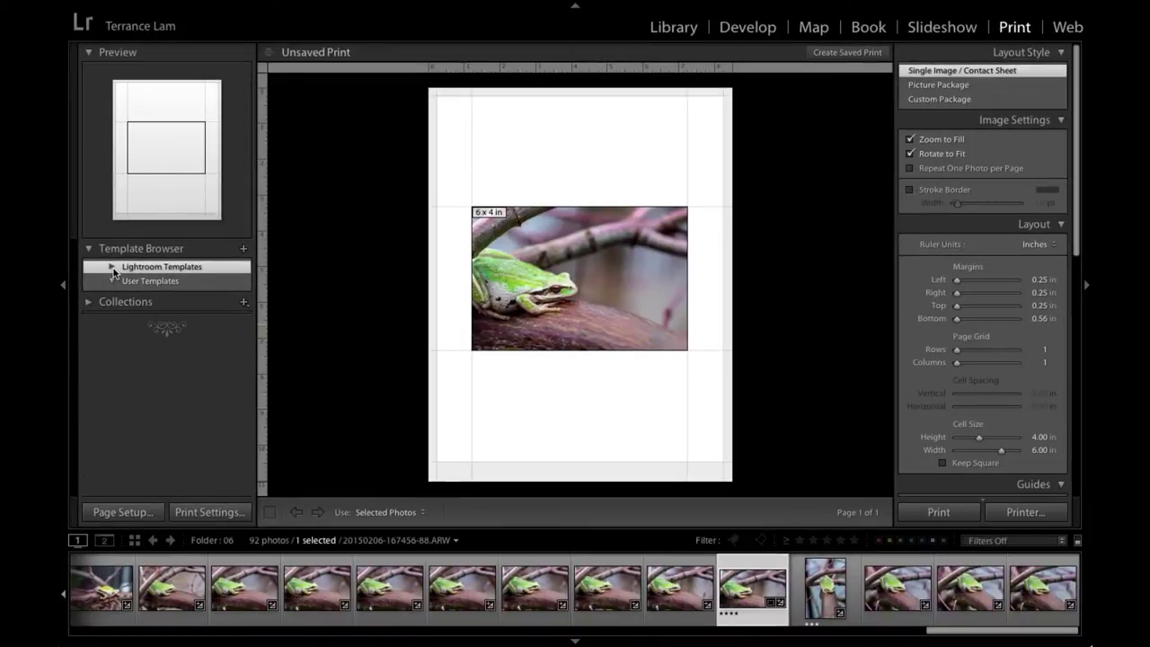
left_click(112, 267)
left_click(162, 321)
scroll(182, 310, "up", 2)
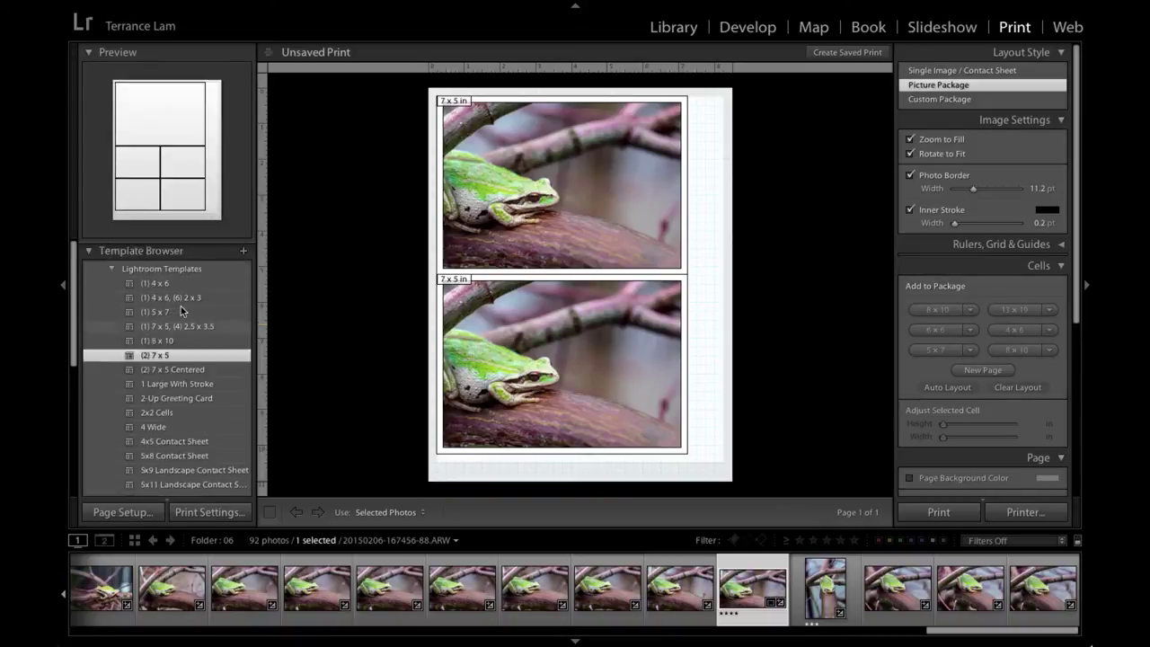
left_click(165, 267)
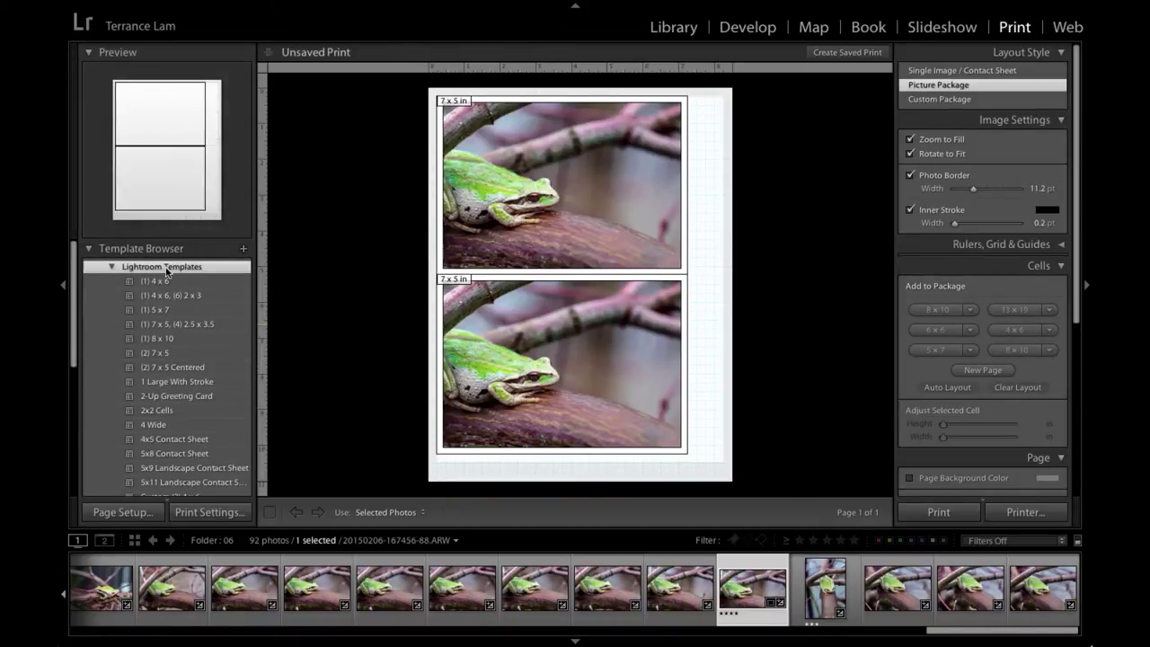
left_click(112, 267)
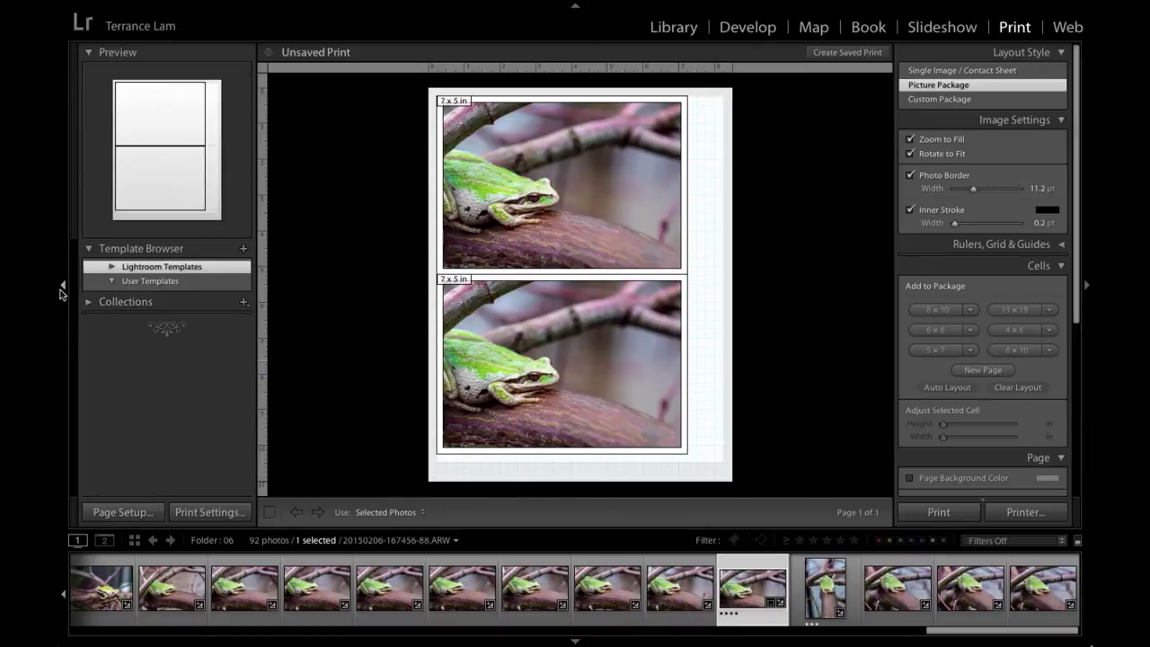
- Hide the left panels, preview other frog photos, then clear the layout to a blank page
left_click(62, 287)
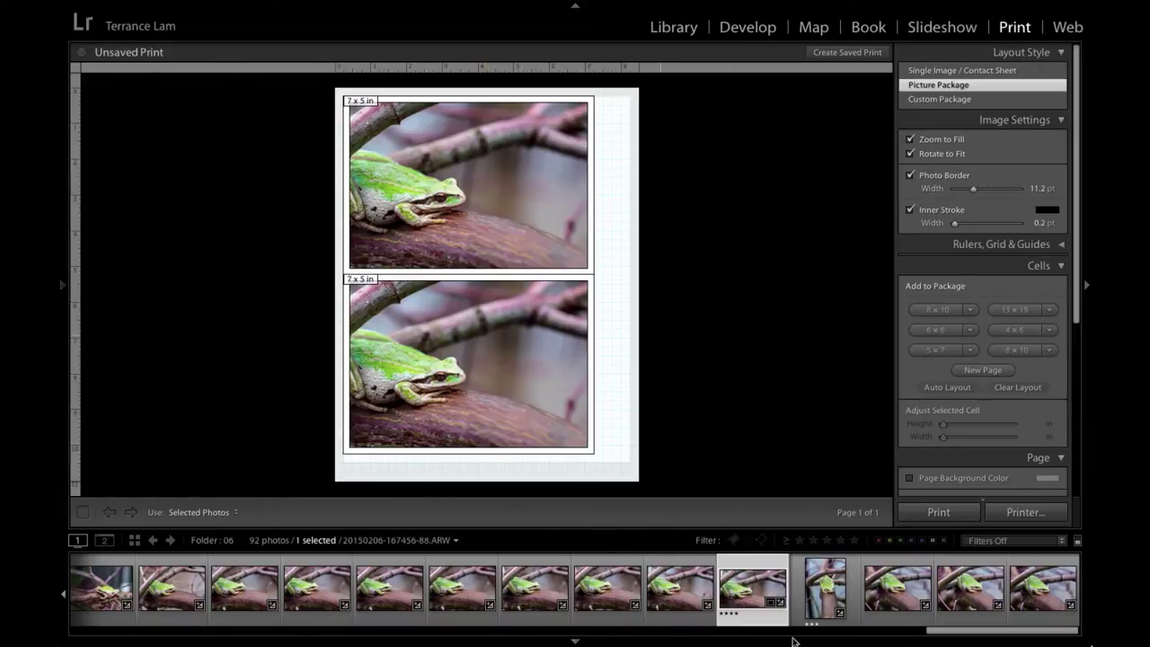
left_click(825, 588)
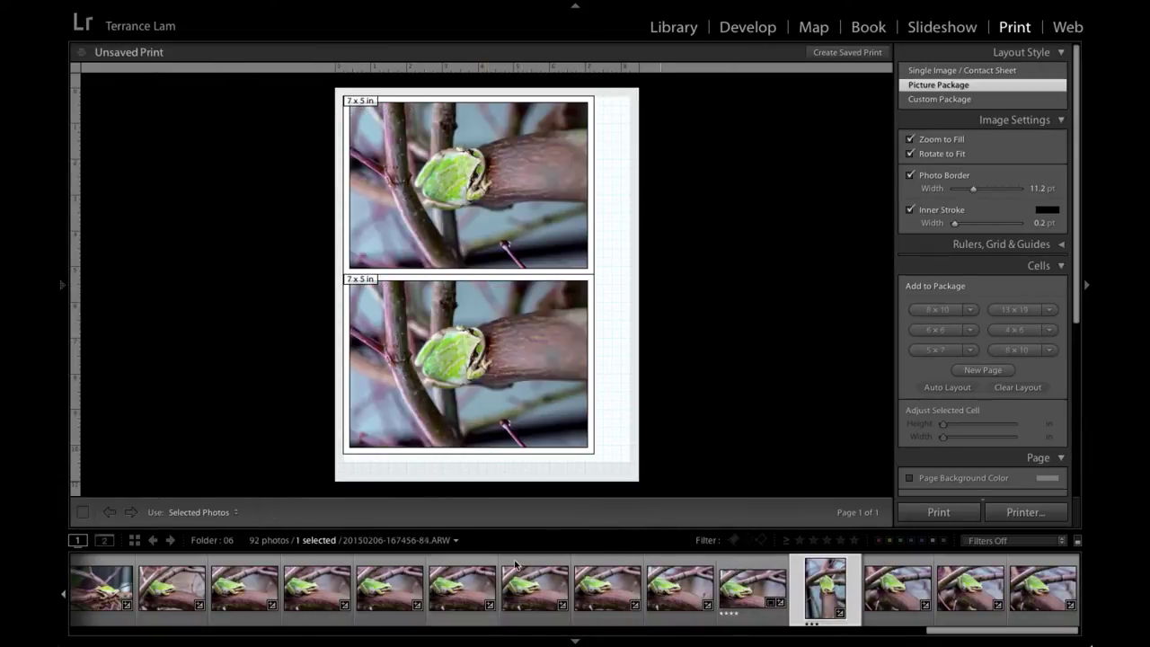
left_click(898, 589)
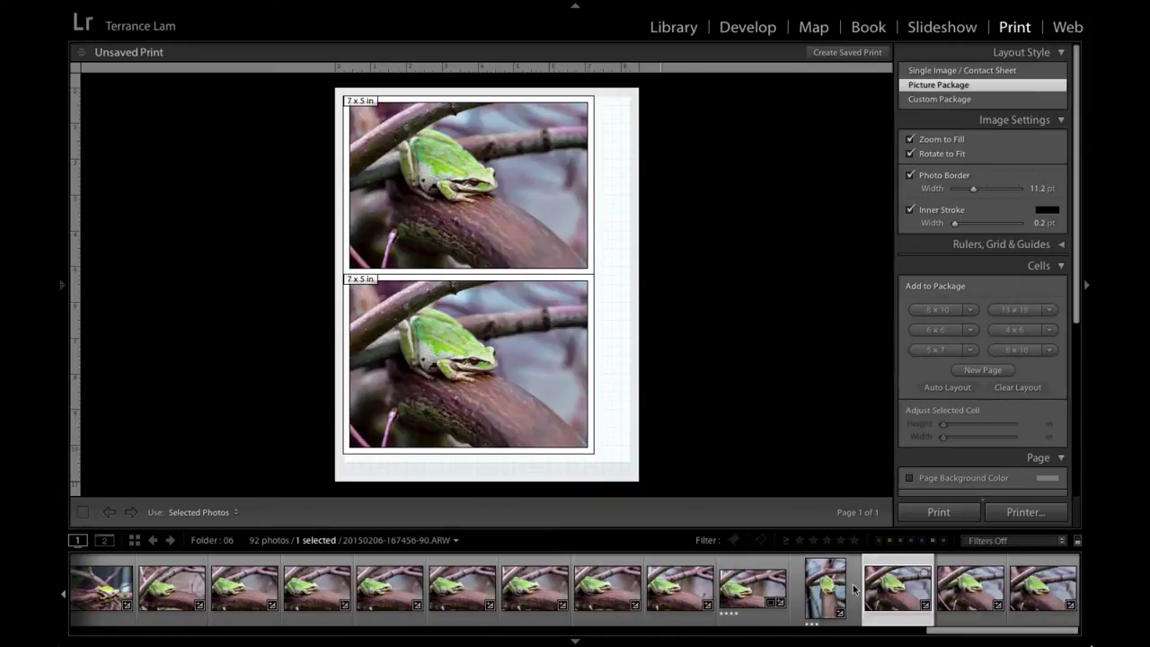
left_click(739, 593)
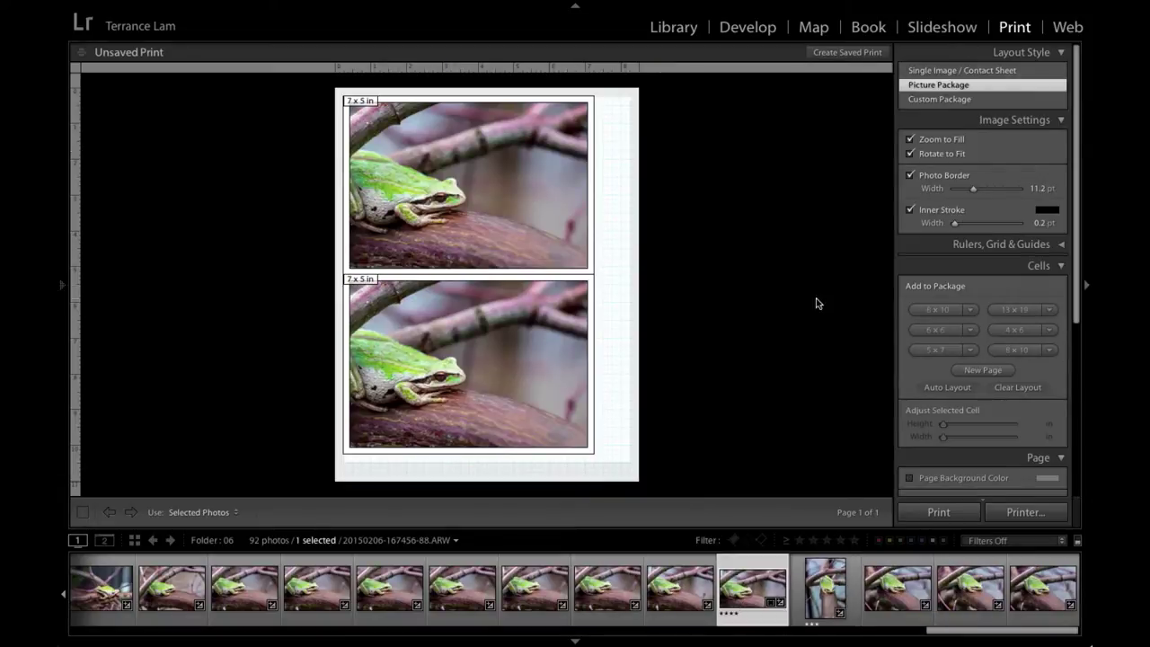
left_click(999, 391)
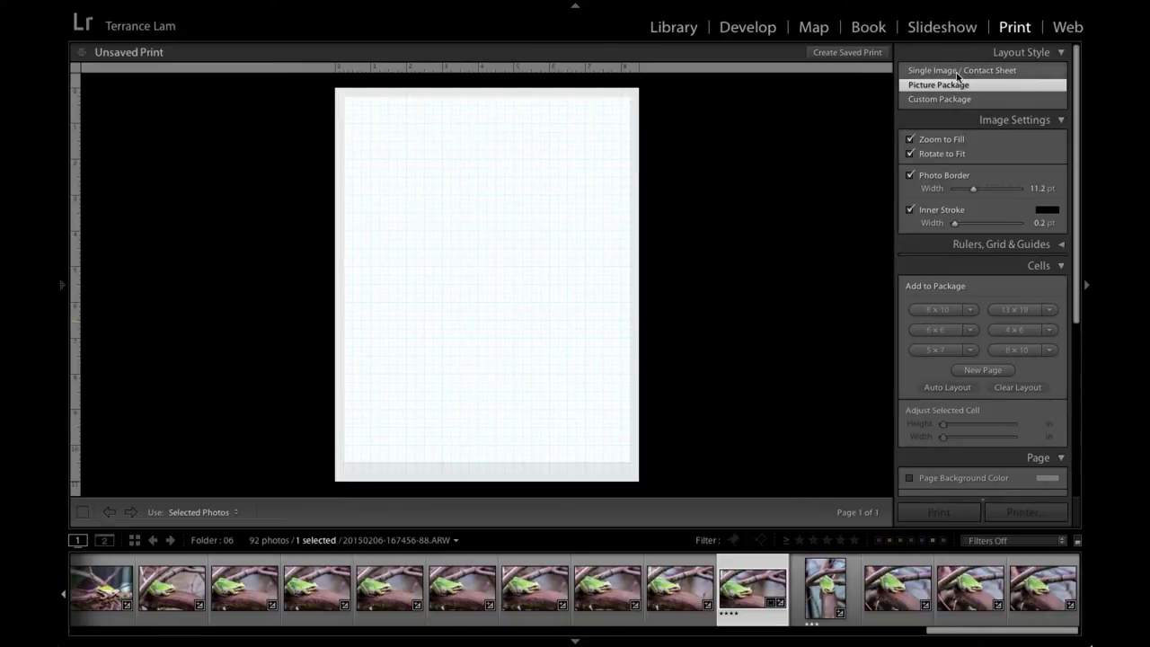
- Compare the Contact Sheet layout, then return to Picture Package
left_click(957, 72)
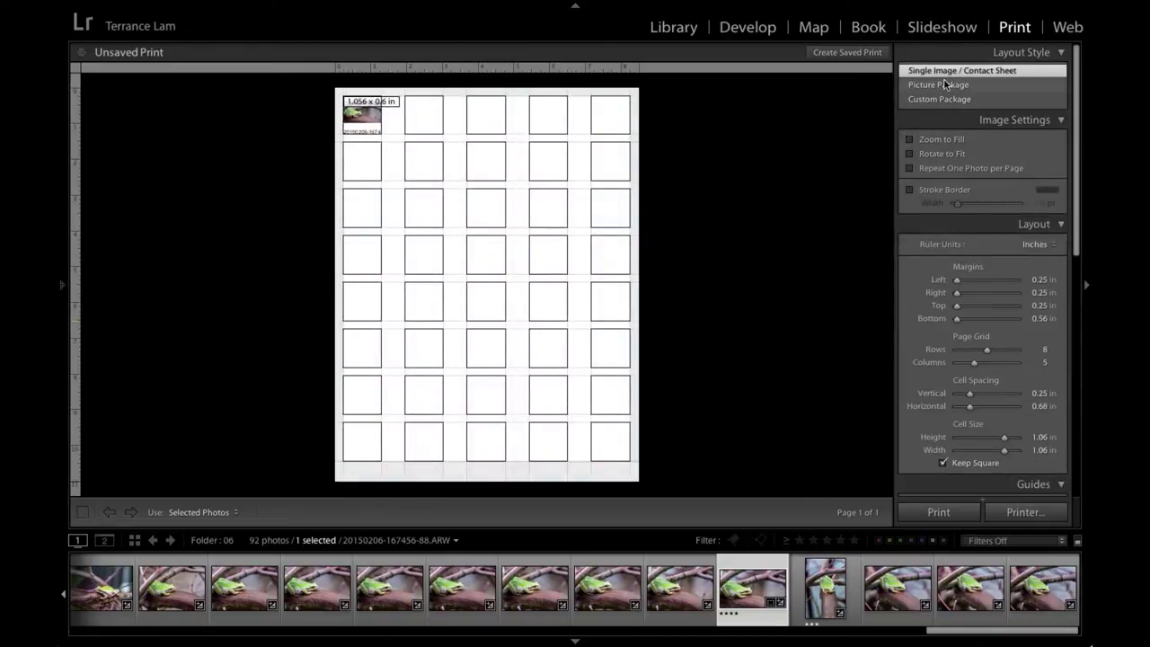
scroll(978, 356, "down", 2)
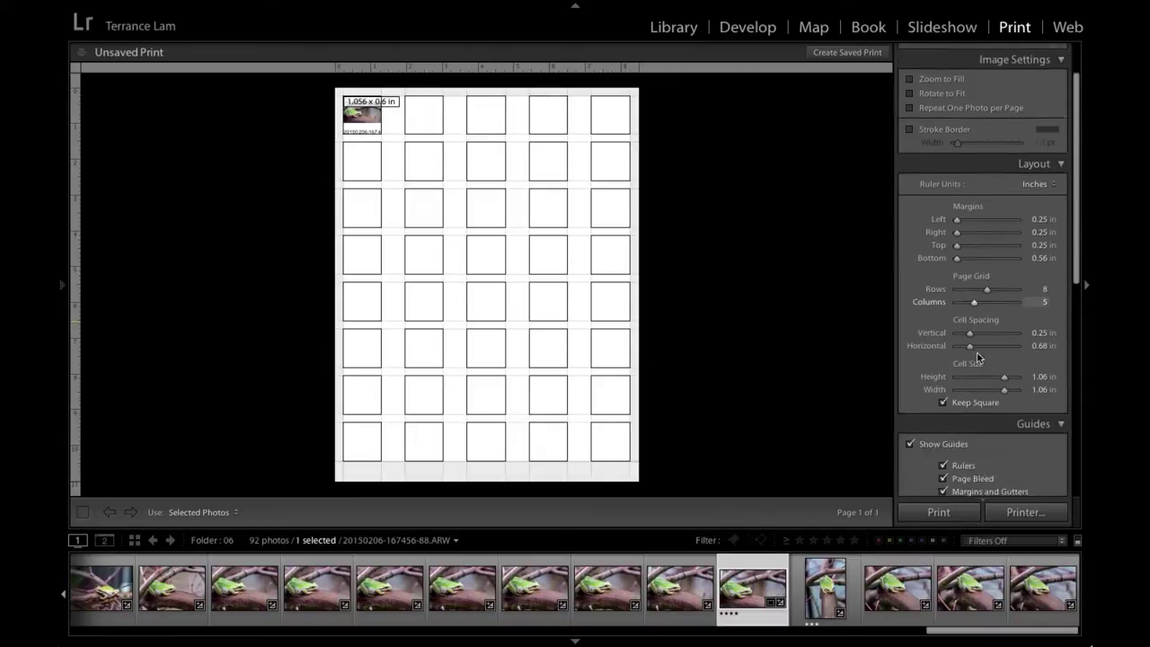
scroll(978, 356, "down", 3)
scroll(978, 356, "up", 5)
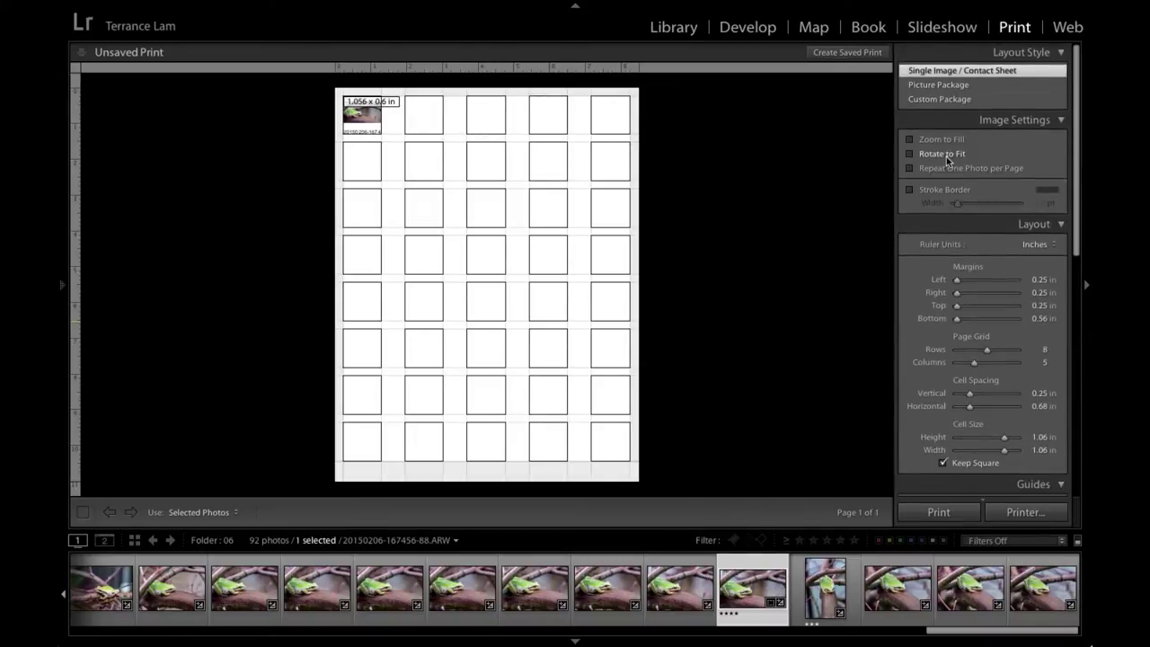
left_click(941, 85)
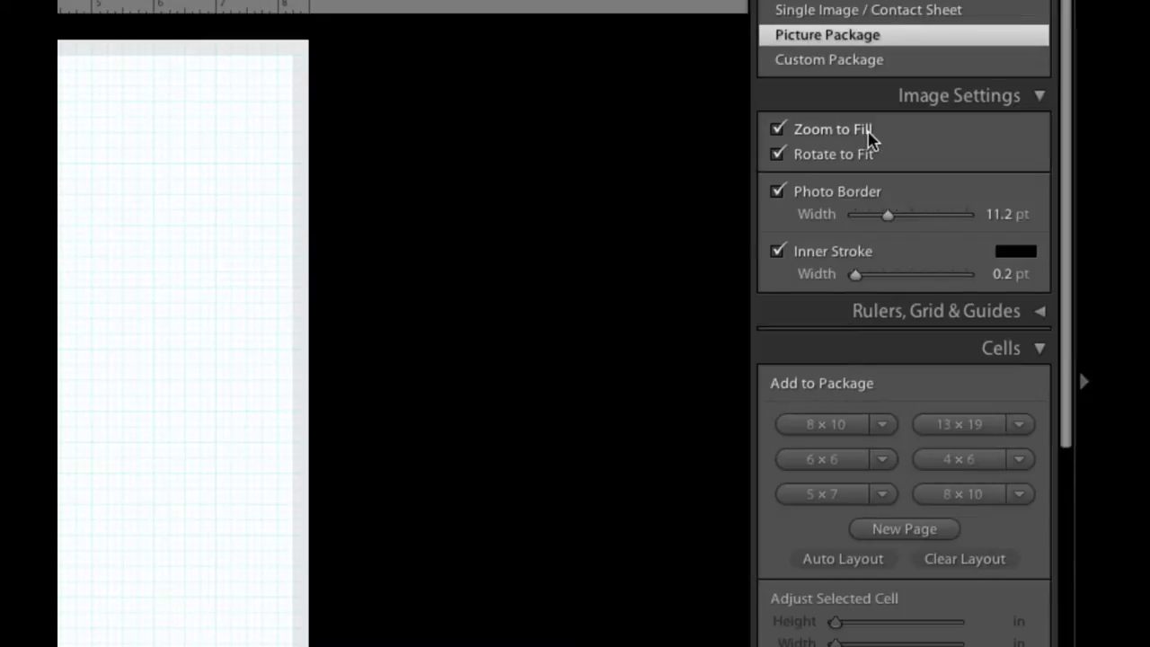
- Turn off Photo Border and Inner Stroke, and show the Rulers, Grid & Guides settings
left_click(802, 192)
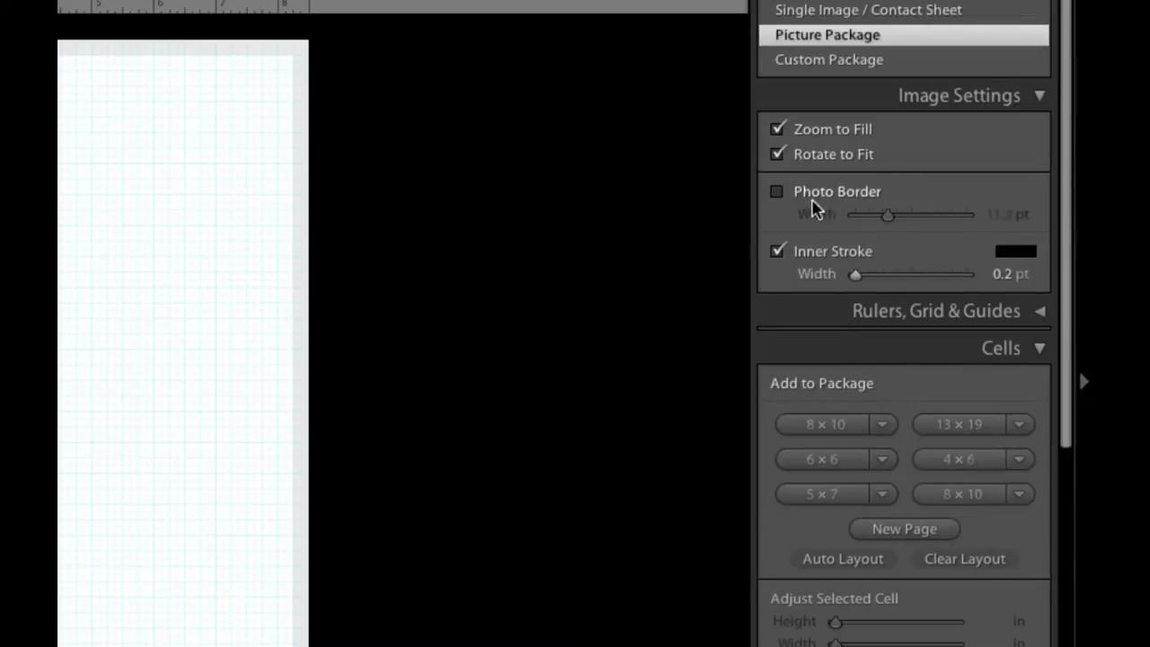
left_click(798, 252)
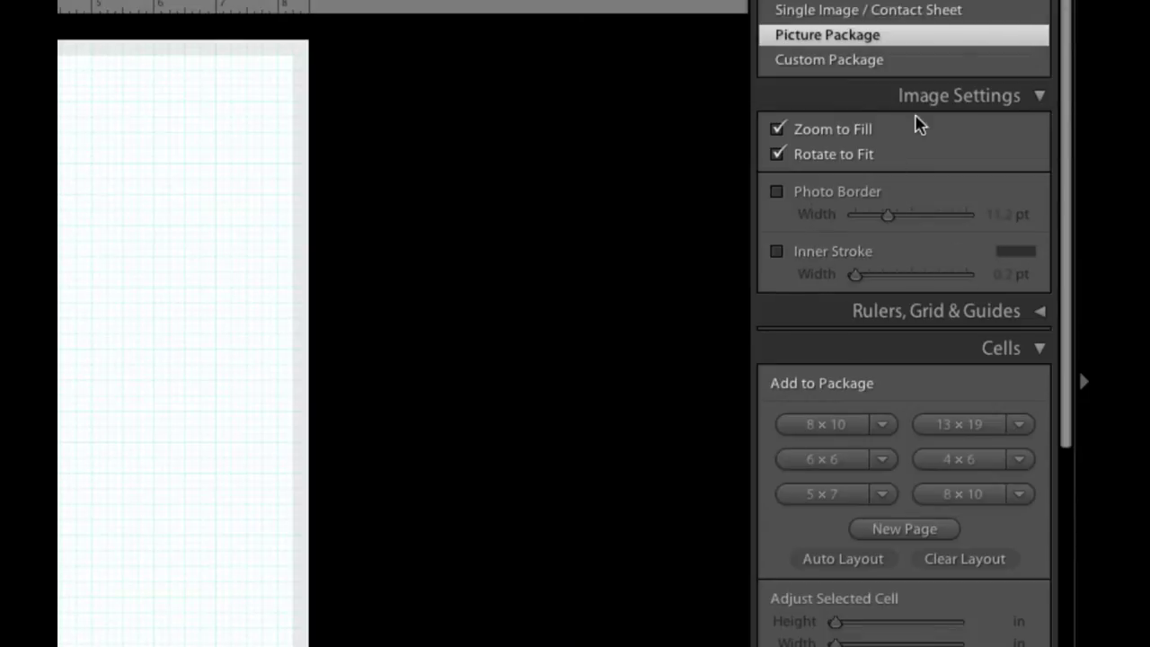
left_click(916, 99)
left_click(921, 142)
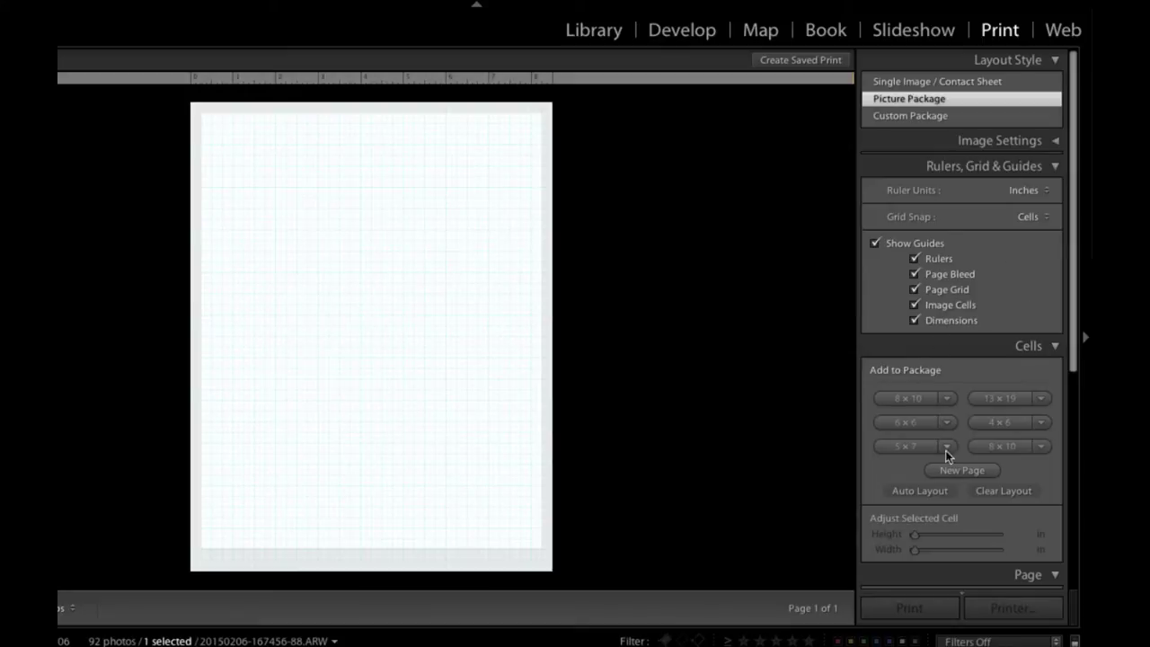
- Add sample 7x5, 7x5, 6x4, 8x10 and 7x5 cells across three pages, then clear them
left_click(993, 167)
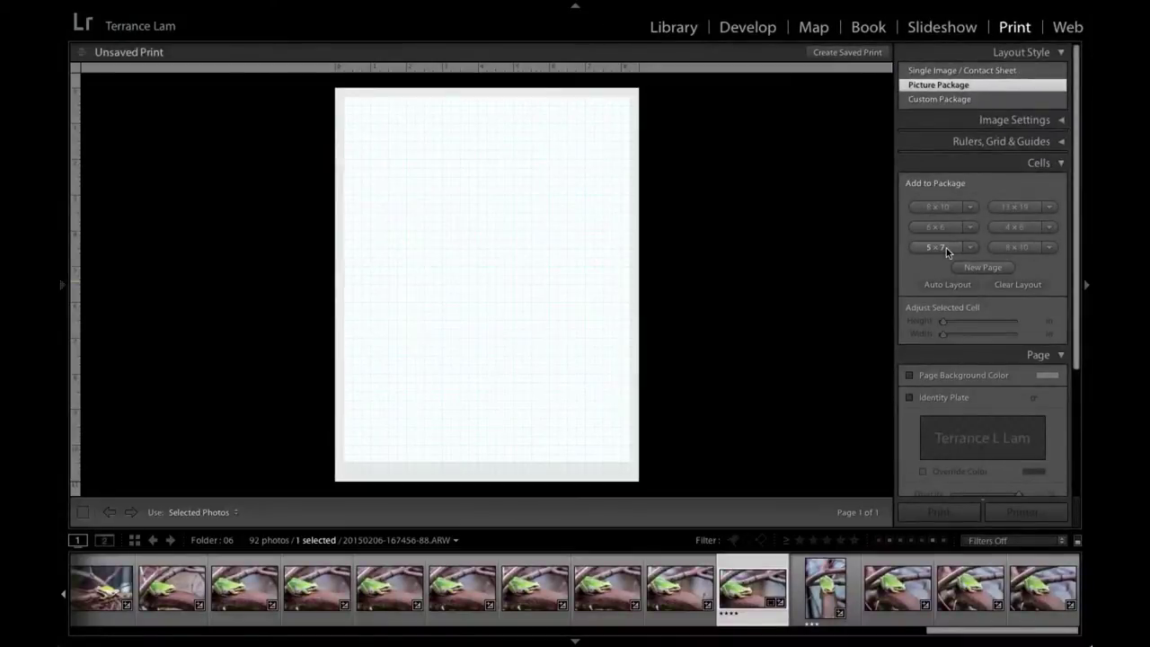
left_click(937, 247)
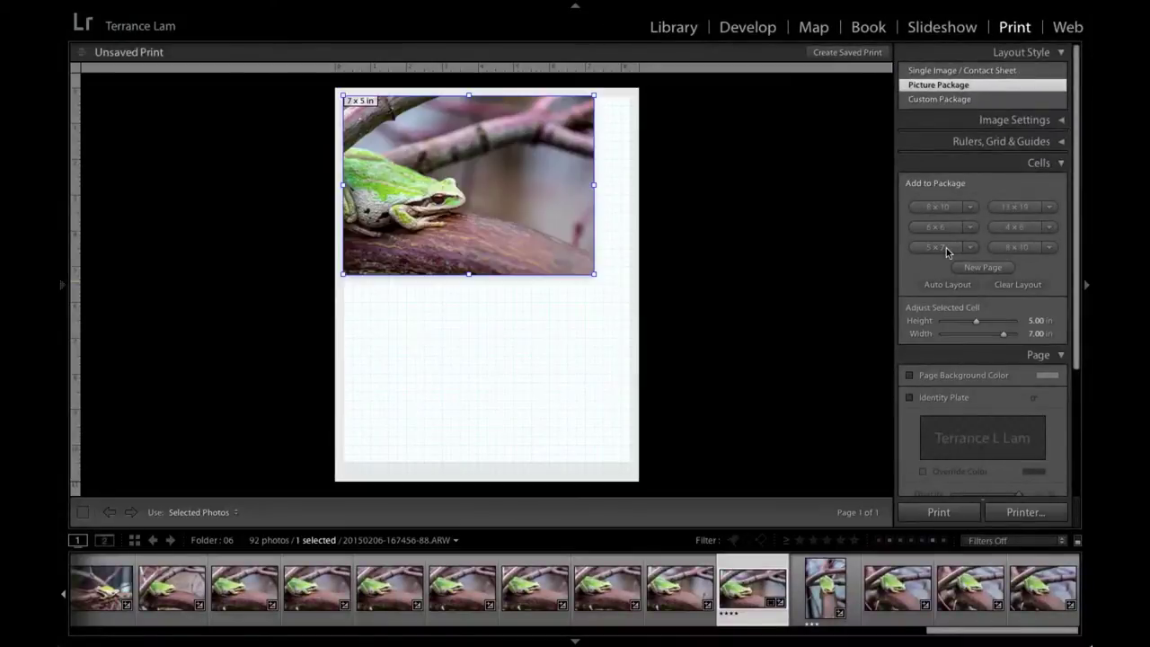
left_click(955, 247)
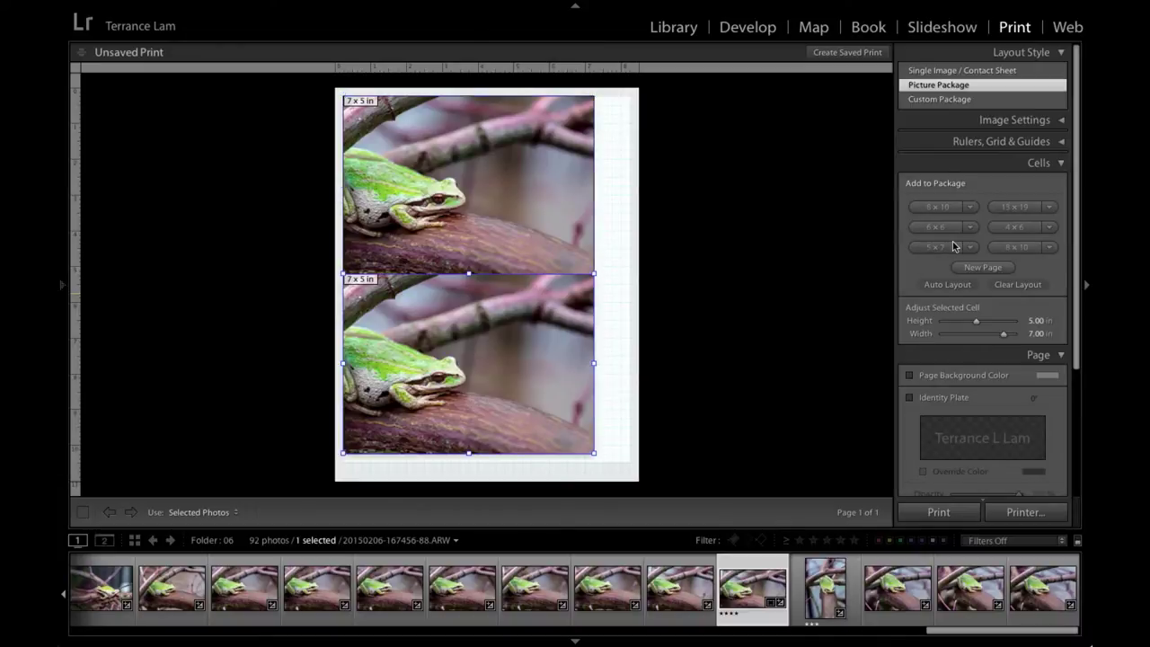
left_click(1004, 232)
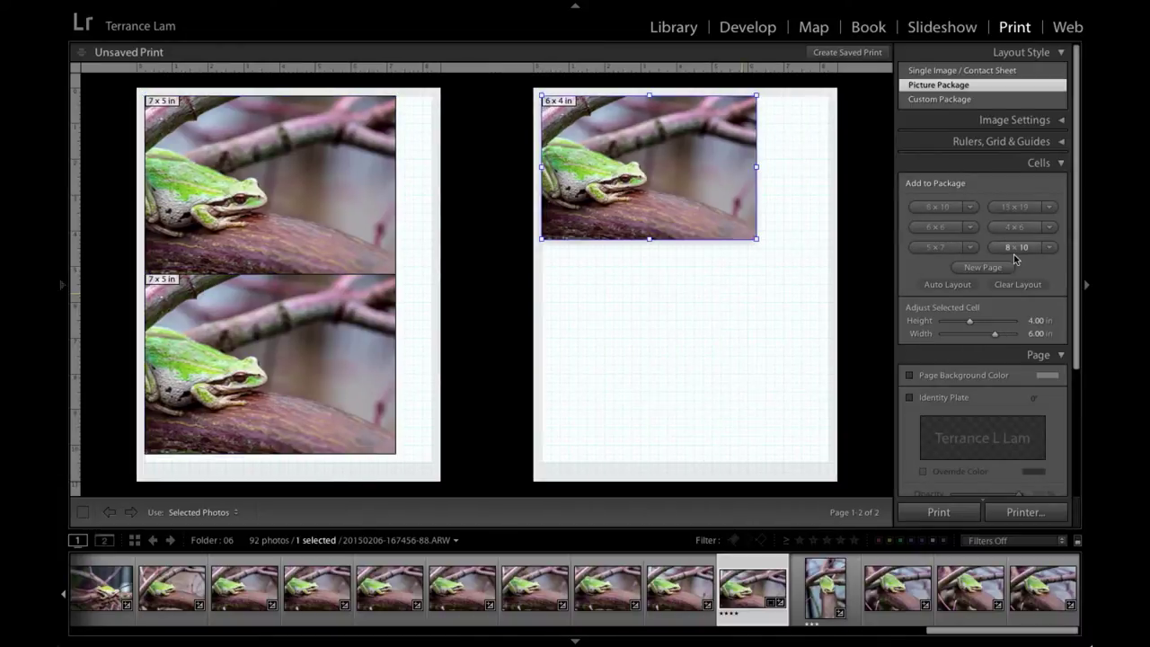
left_click(1013, 251)
mouse_move(222, 284)
mouse_move(486, 284)
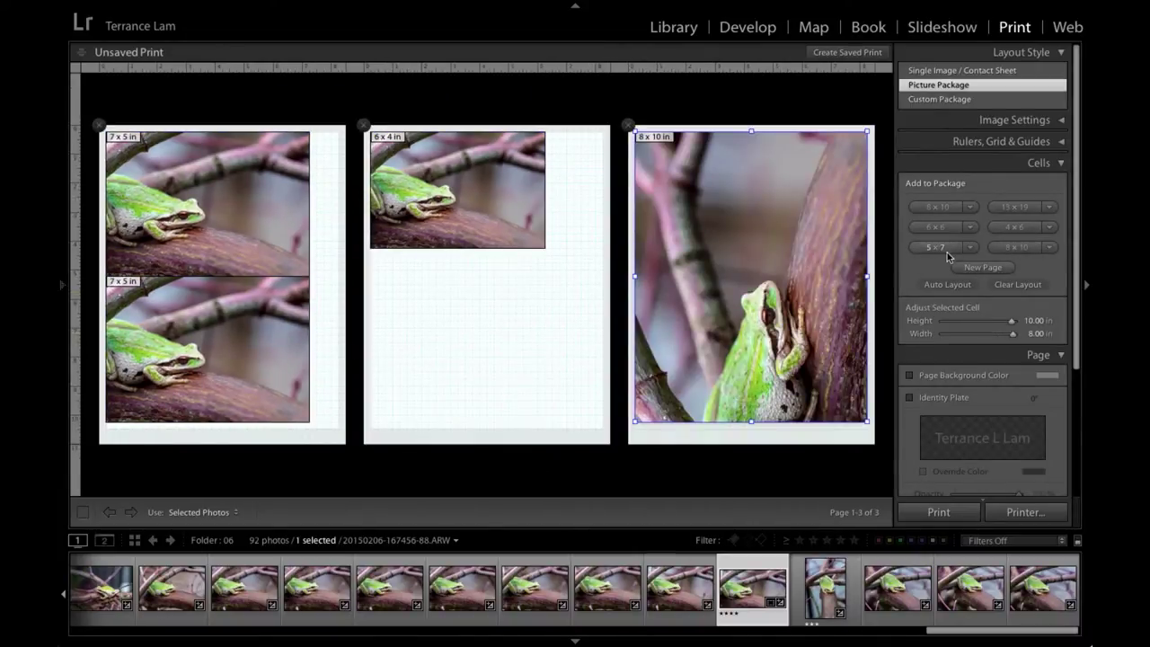
left_click(943, 250)
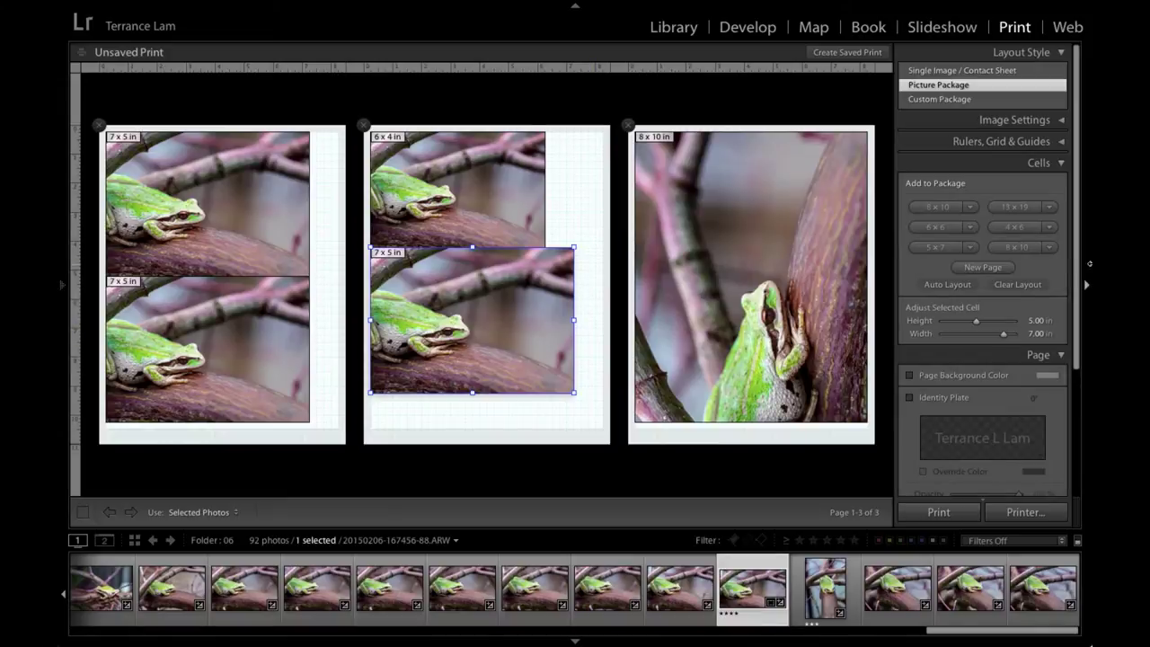
left_click(1012, 286)
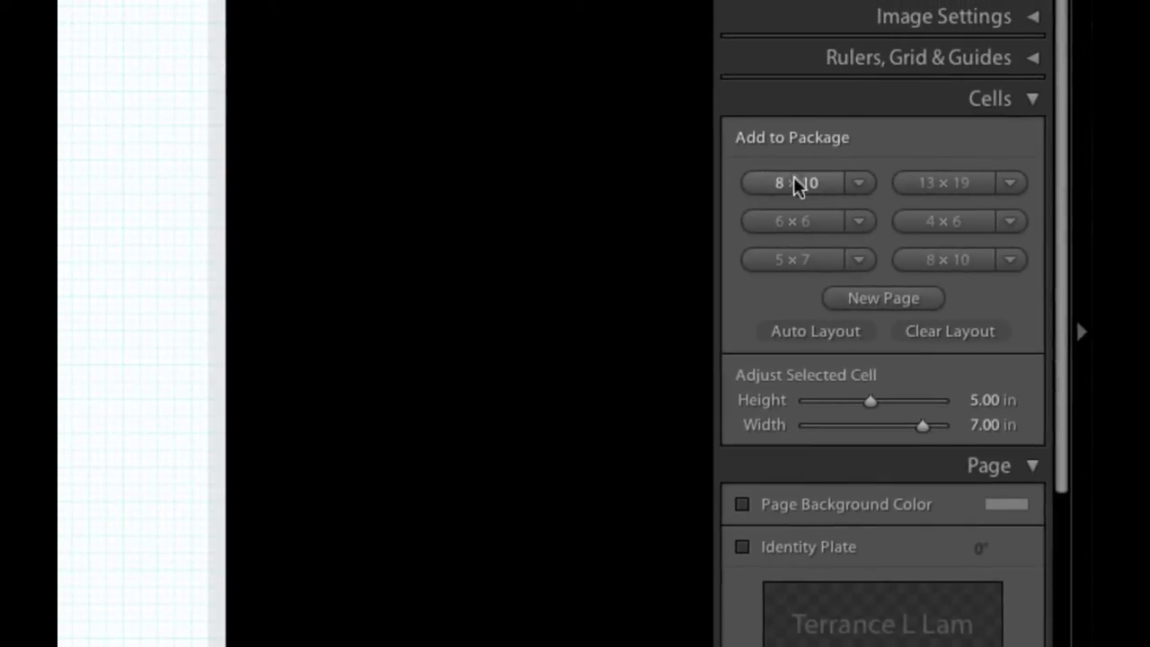
- Define a new custom 3.500 x 2.000 inch cell size and add it to the page
left_click(859, 189)
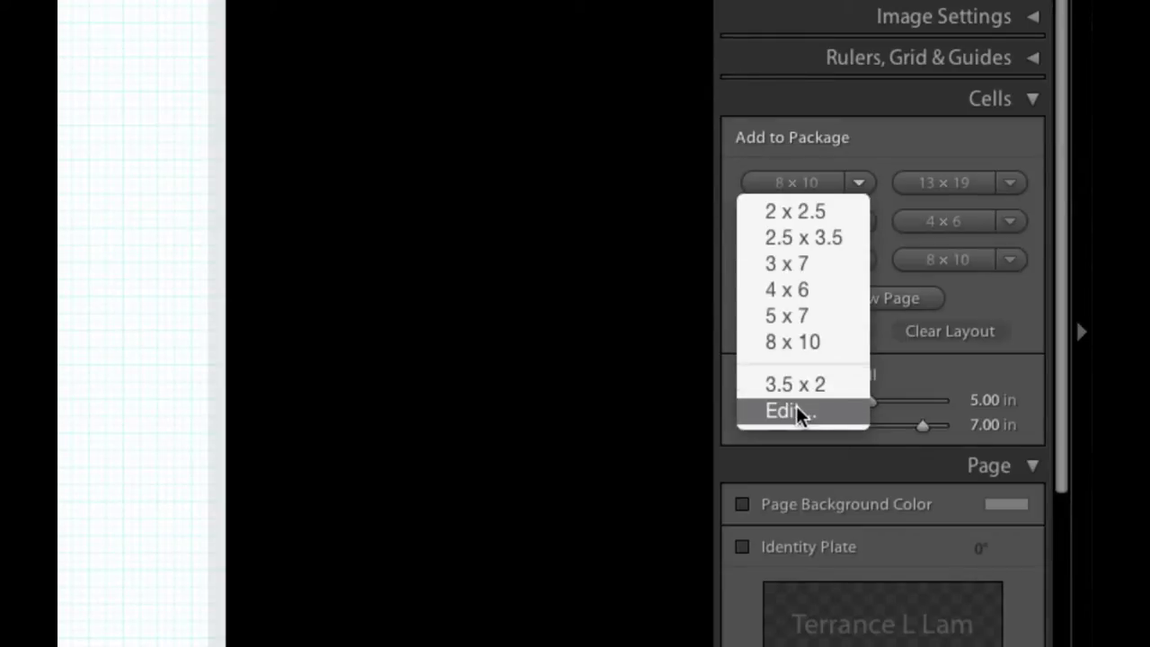
left_click(798, 413)
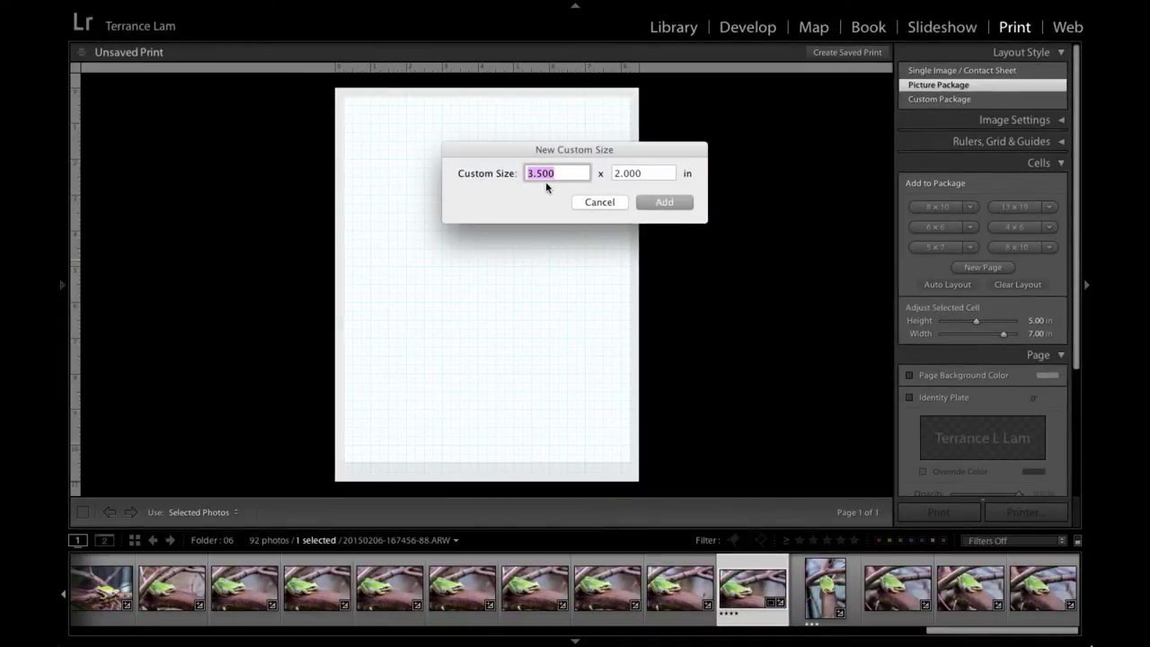
left_click(664, 203)
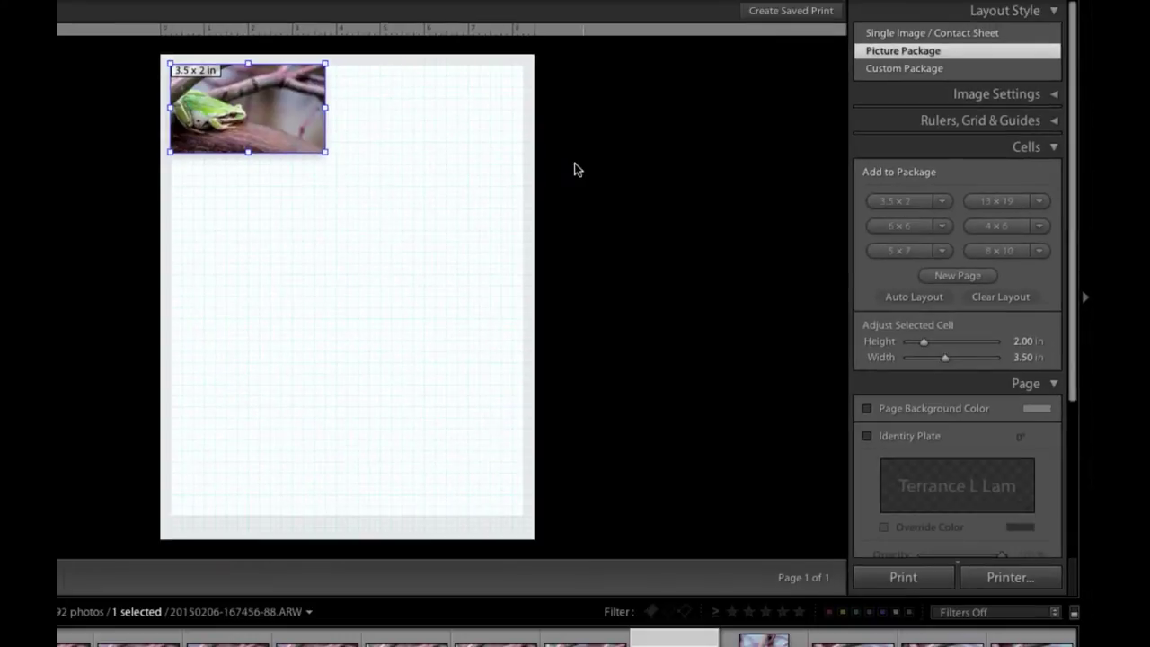
- Test-fill the page with 3.5 x 2 cells, clear them, and add back one cell
left_click(907, 203)
left_click(907, 203)
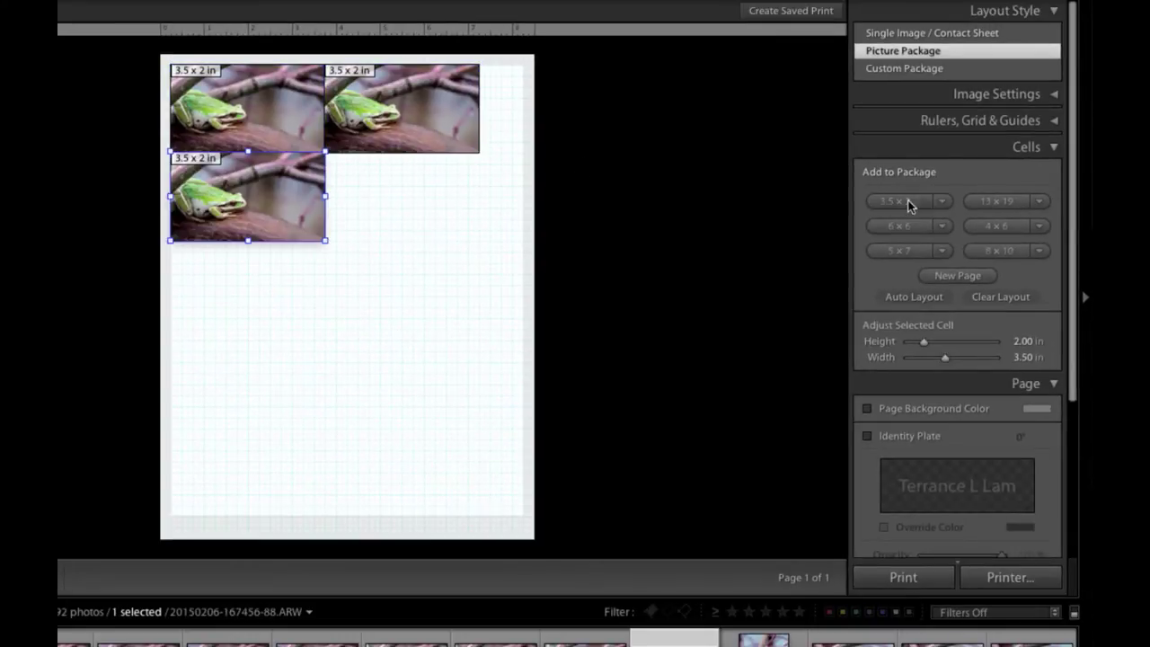
double_click(907, 203)
left_click(907, 203)
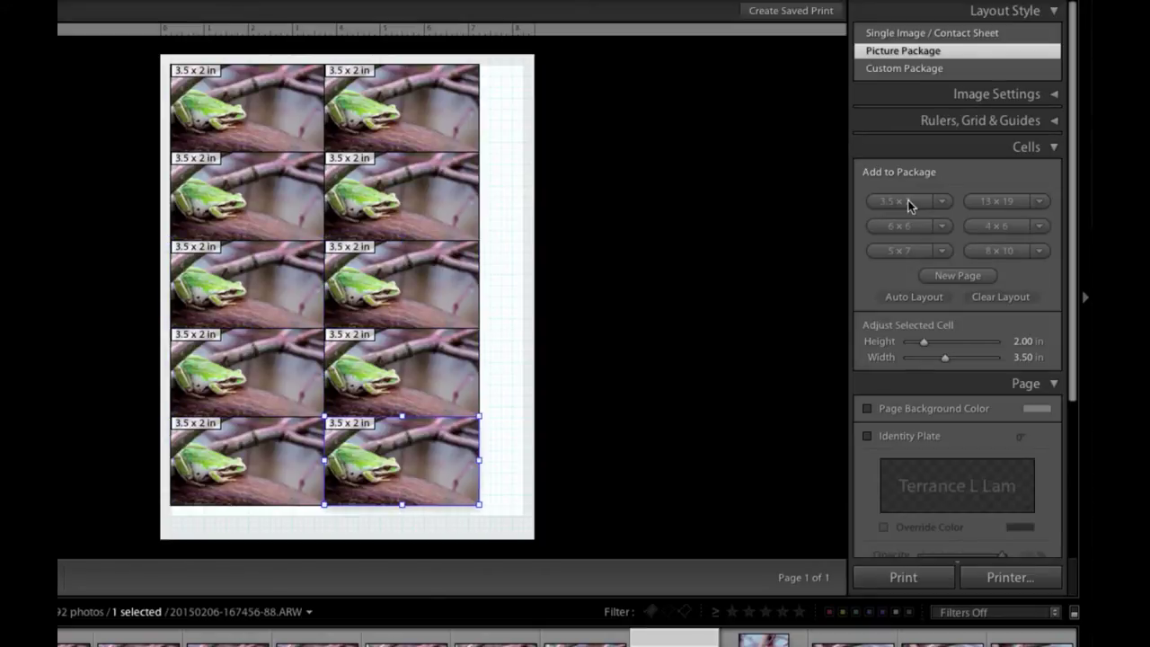
left_click(1002, 298)
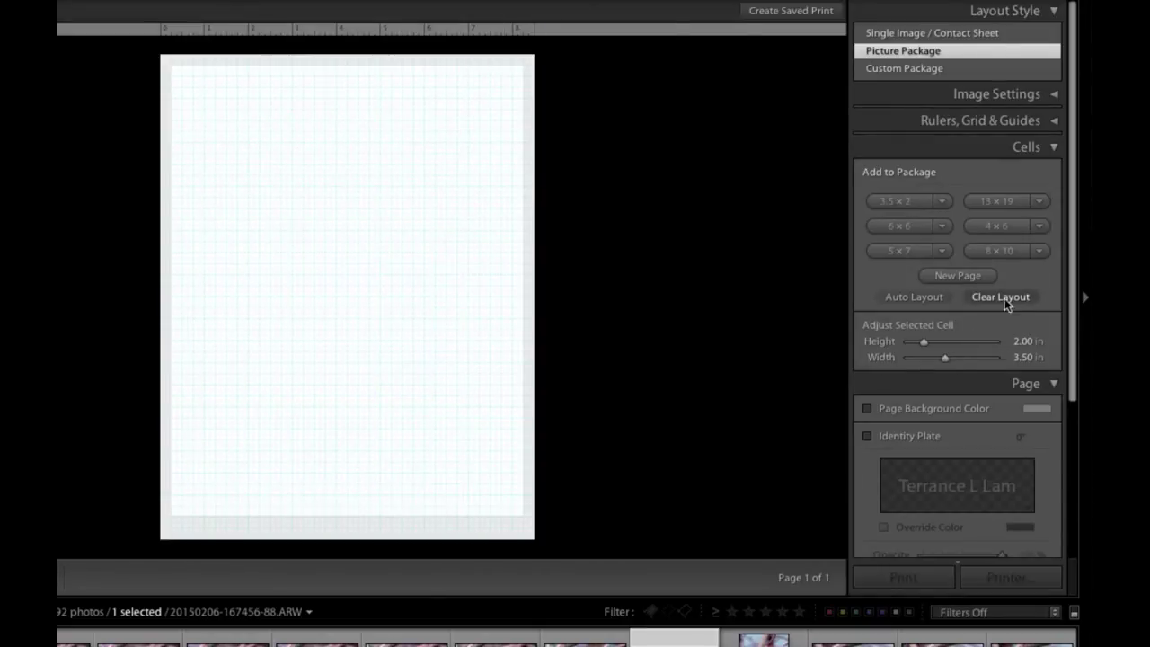
left_click(907, 203)
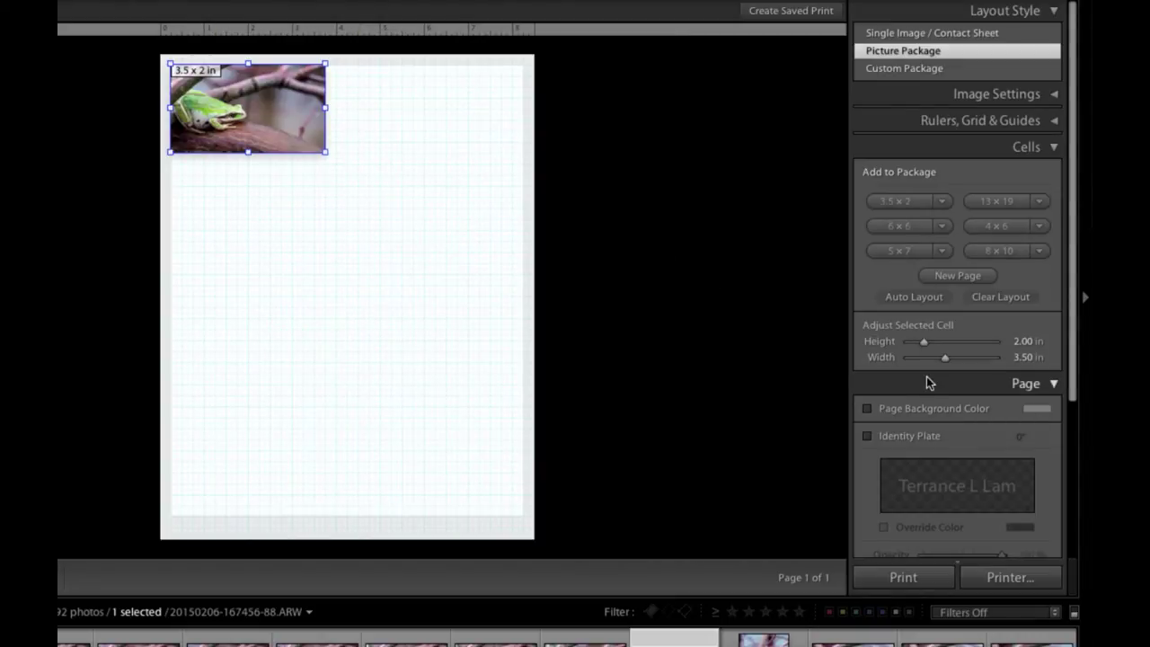
- Give the page a dark brown background colour and turn on cut guides
left_click(970, 147)
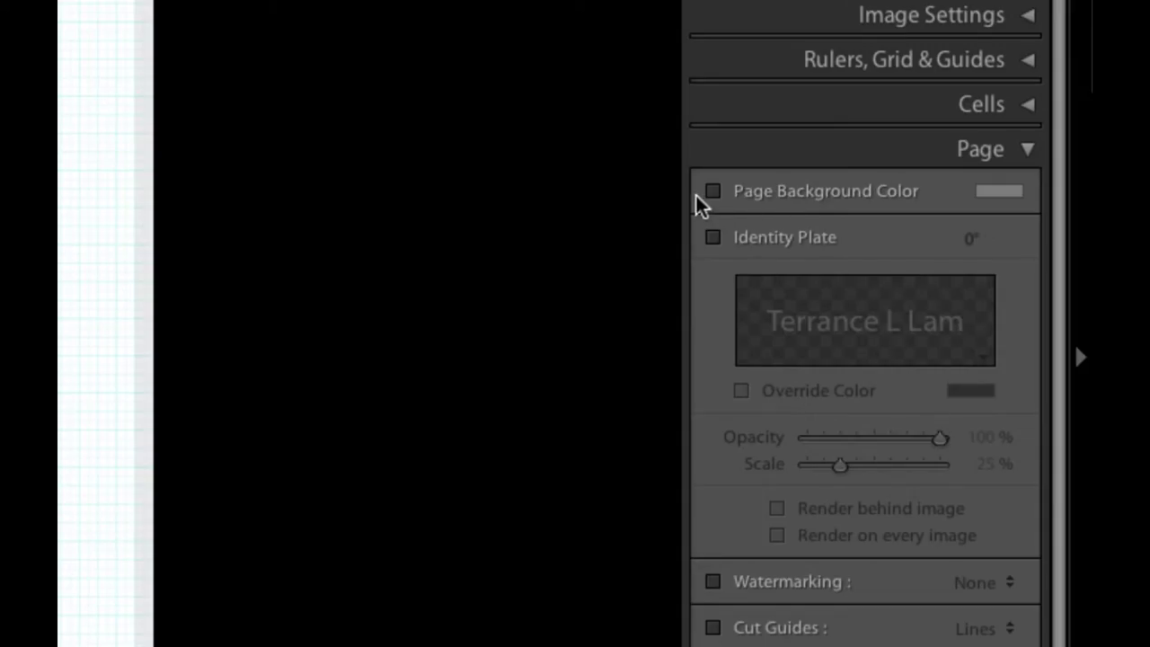
left_click(715, 192)
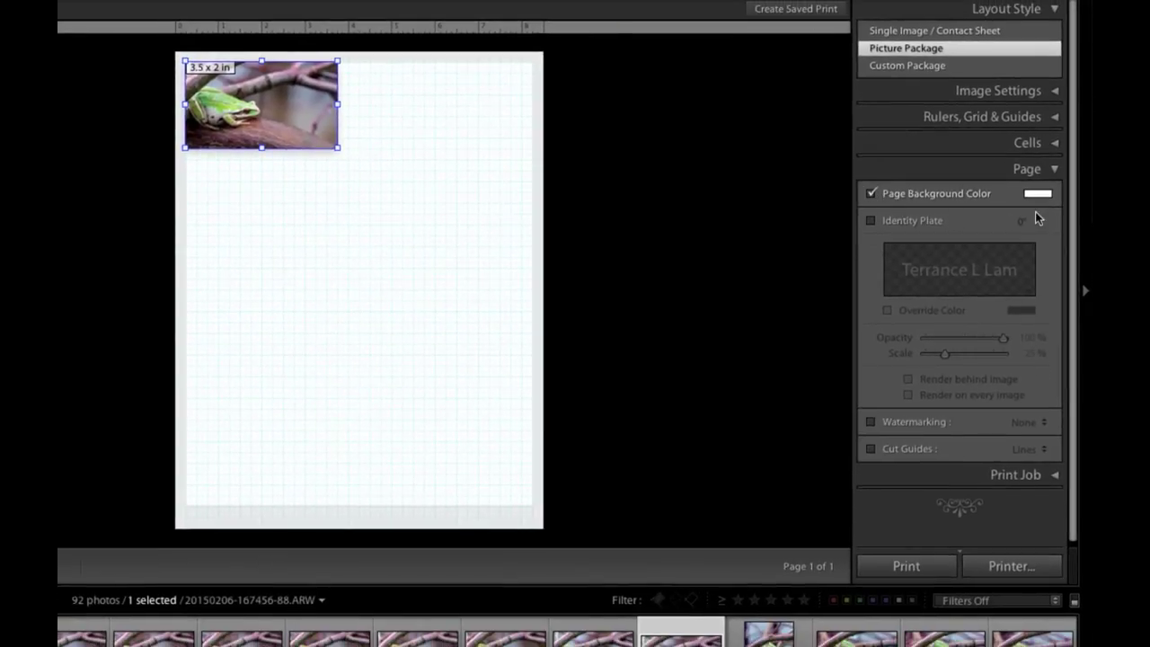
left_click(1041, 196)
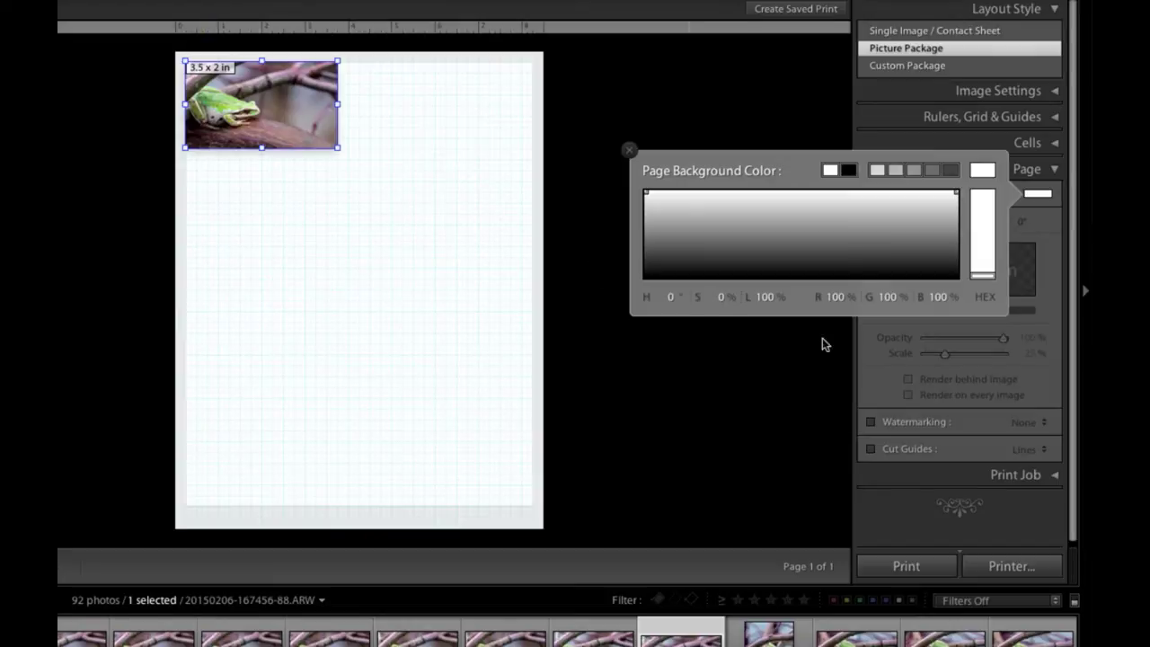
left_click(989, 241)
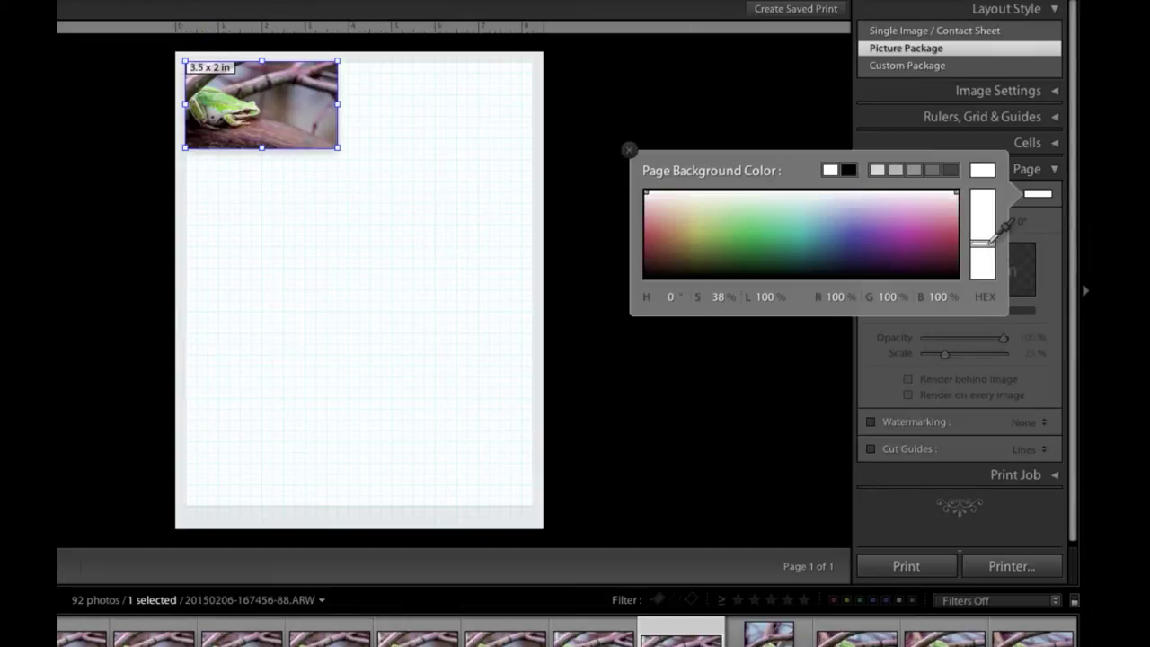
key("Return")
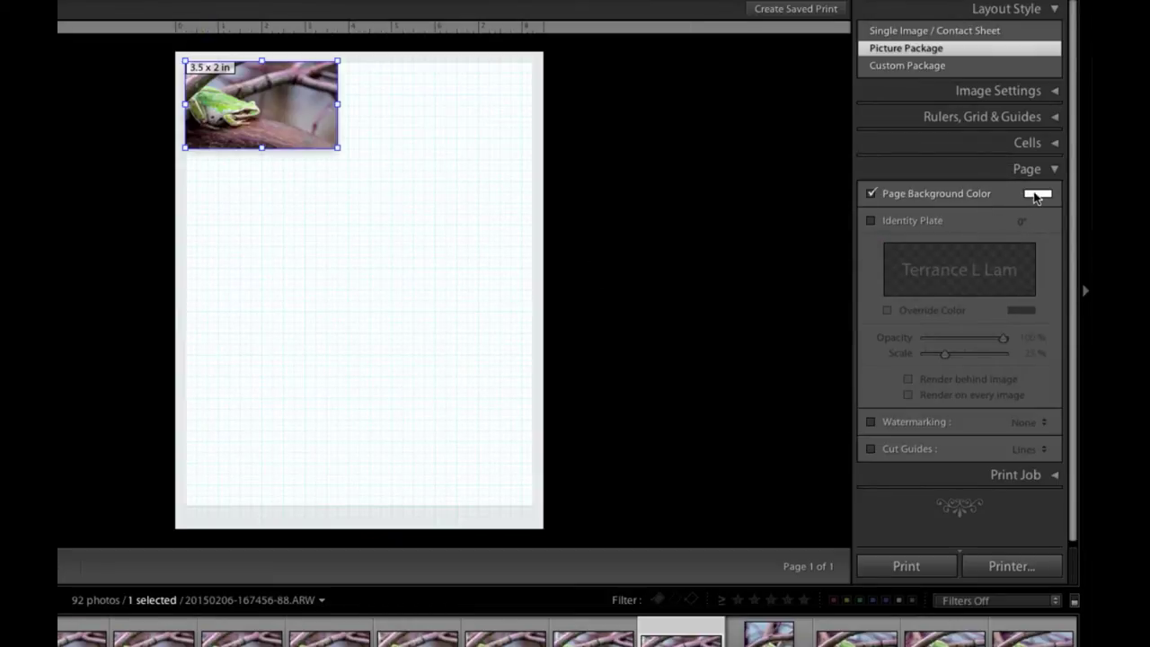
left_click(1036, 194)
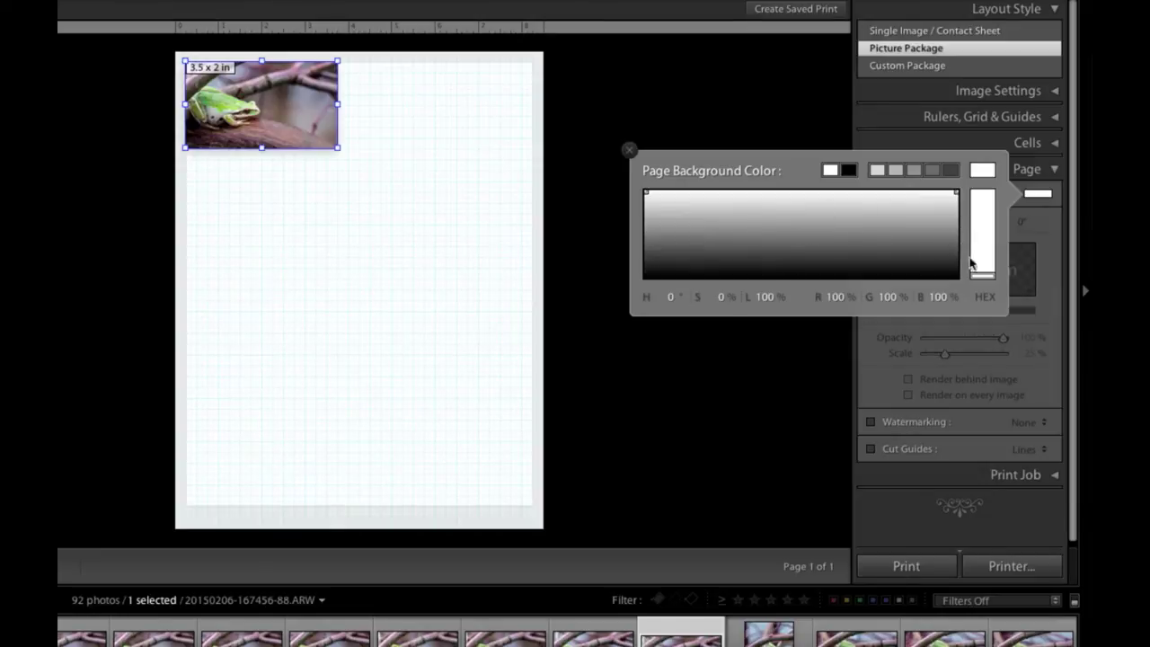
left_click(1038, 193)
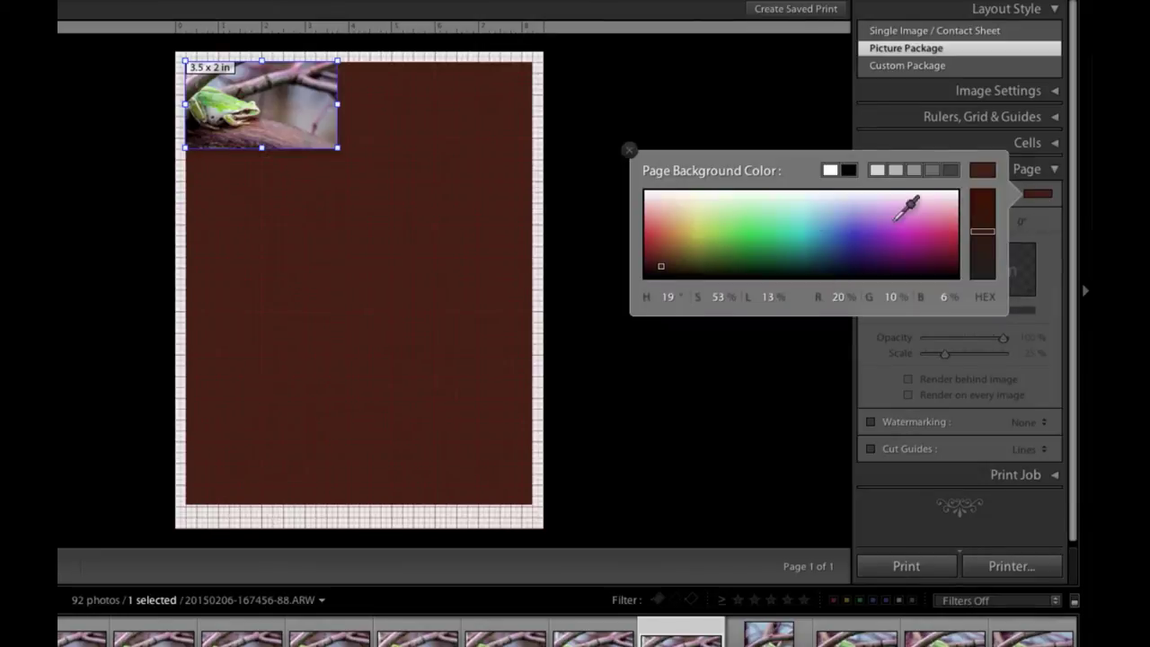
left_click(675, 263)
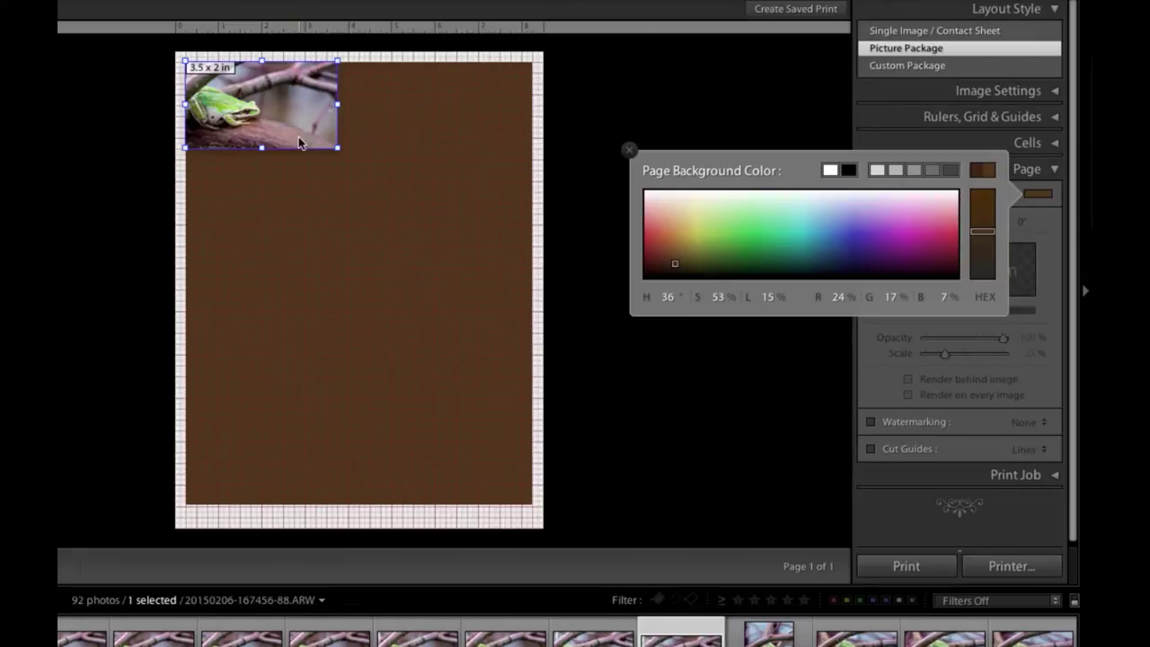
left_click(566, 91)
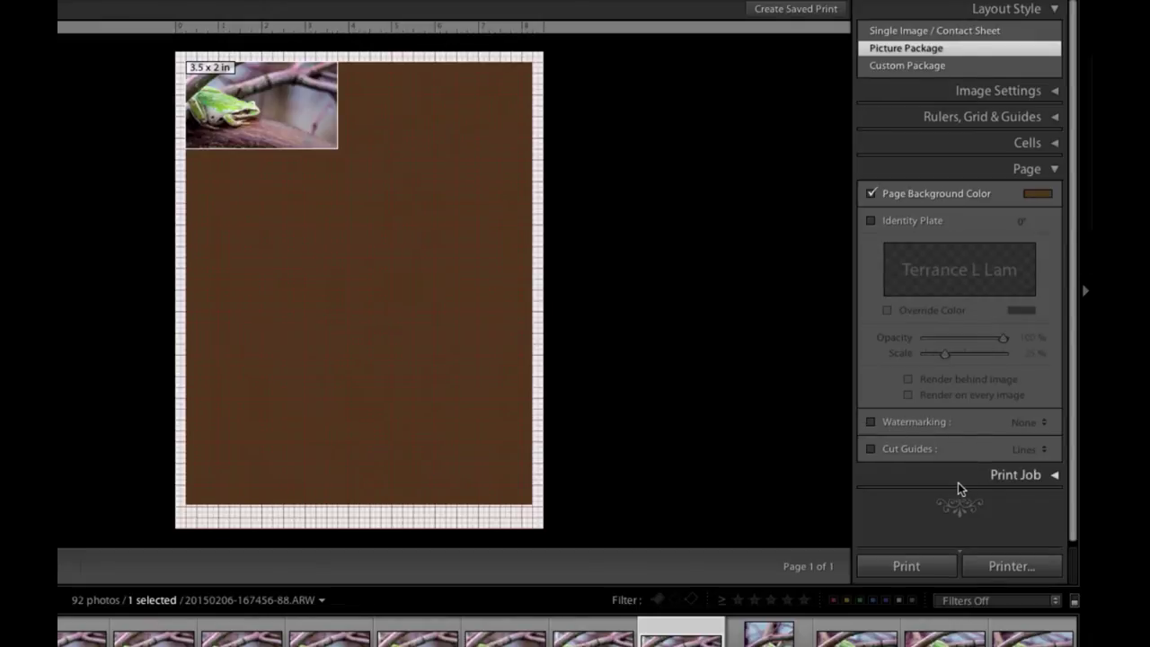
left_click(870, 448)
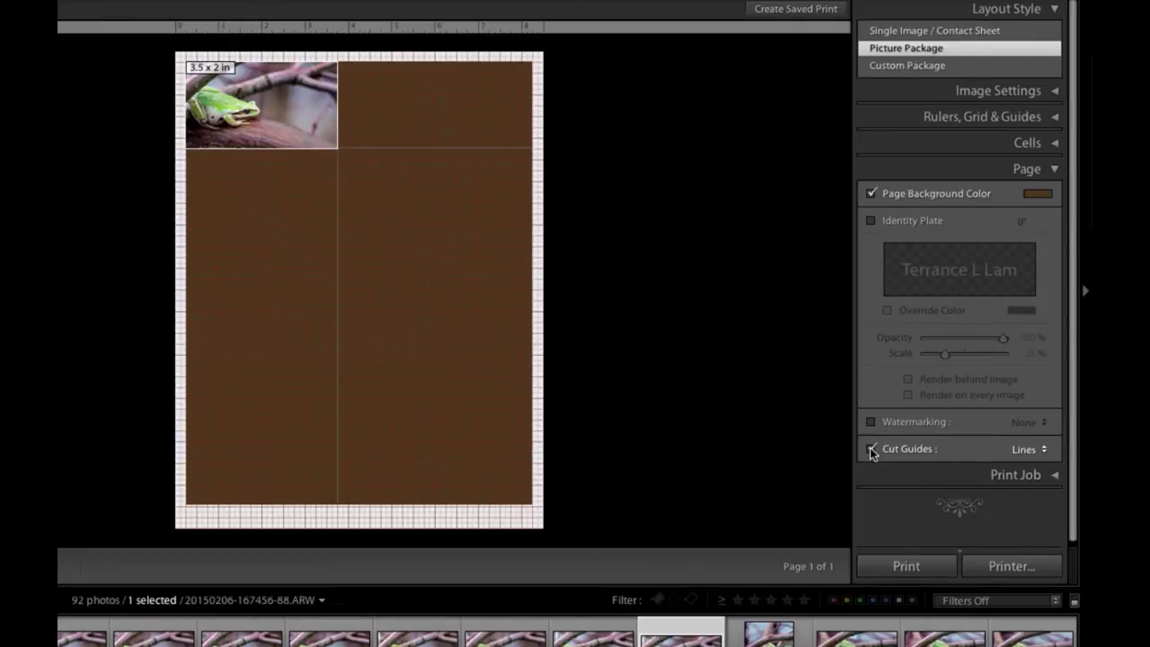
- Switch the cut guides from Lines to Crop Marks, then select and deselect the frog cell
left_click(1033, 448)
left_click(1029, 459)
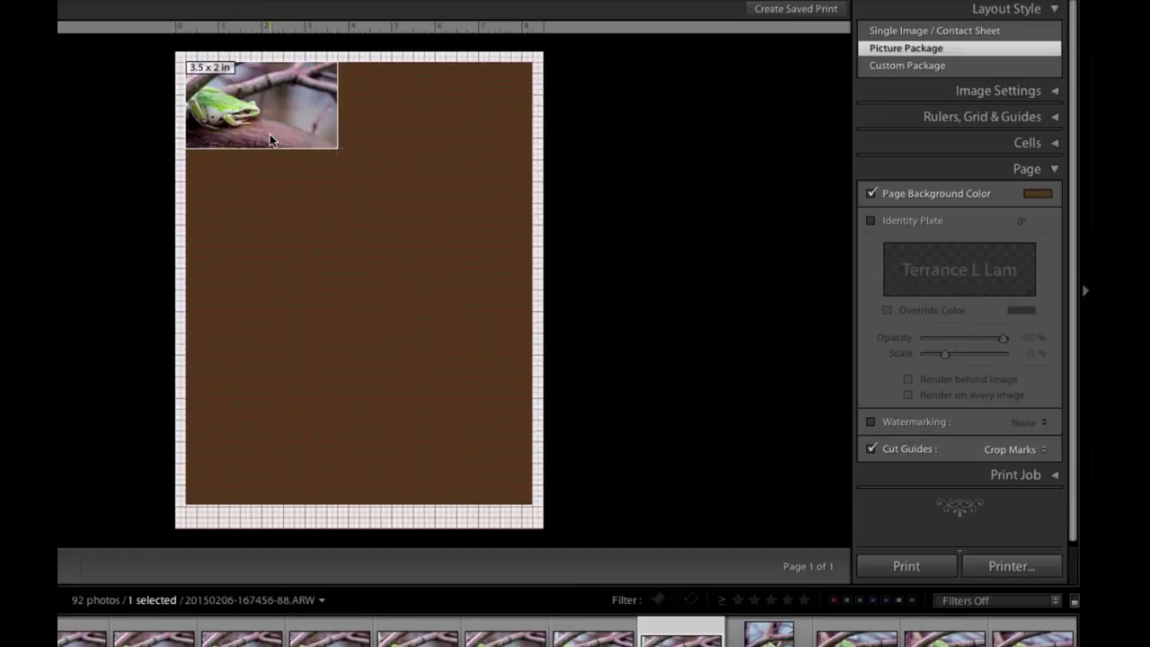
left_click_drag(266, 123, 324, 170)
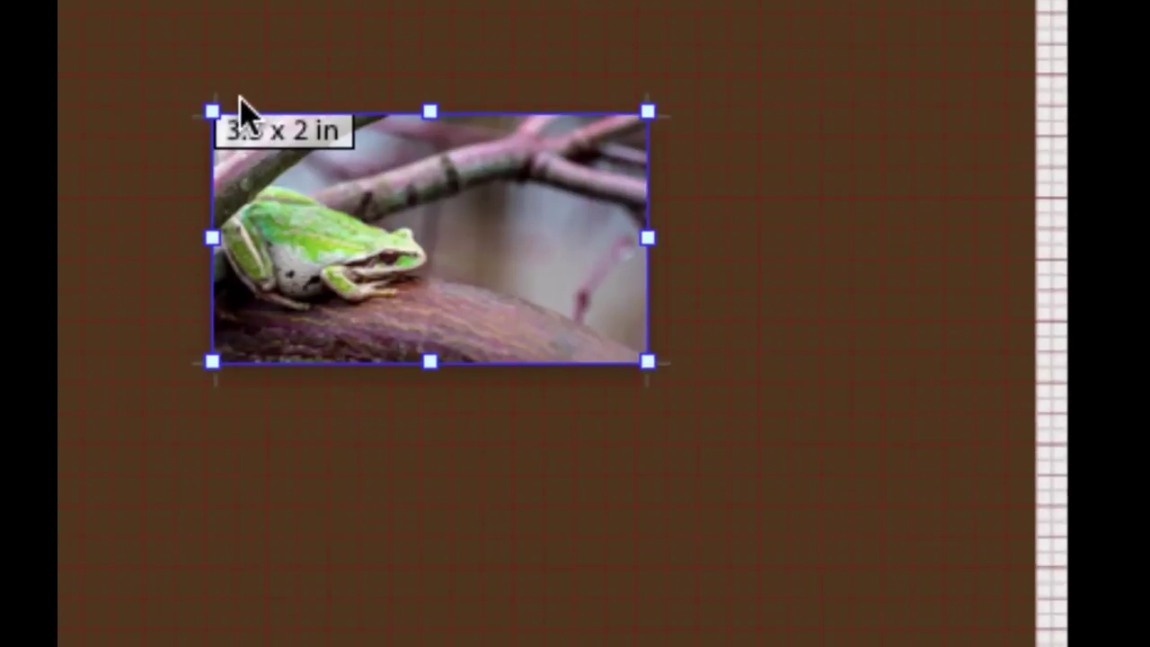
left_click(235, 77)
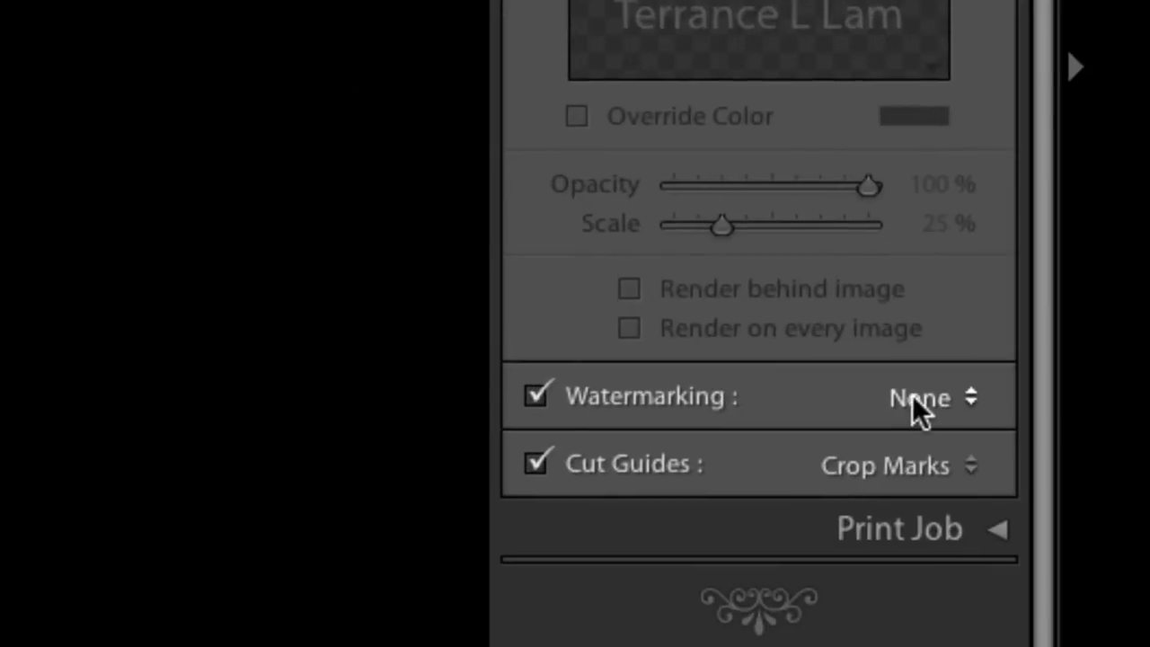
- Replace the watermark text with the contact's name, Nature Photography, phone and e-mail, enlarged to size 40
left_click(954, 402)
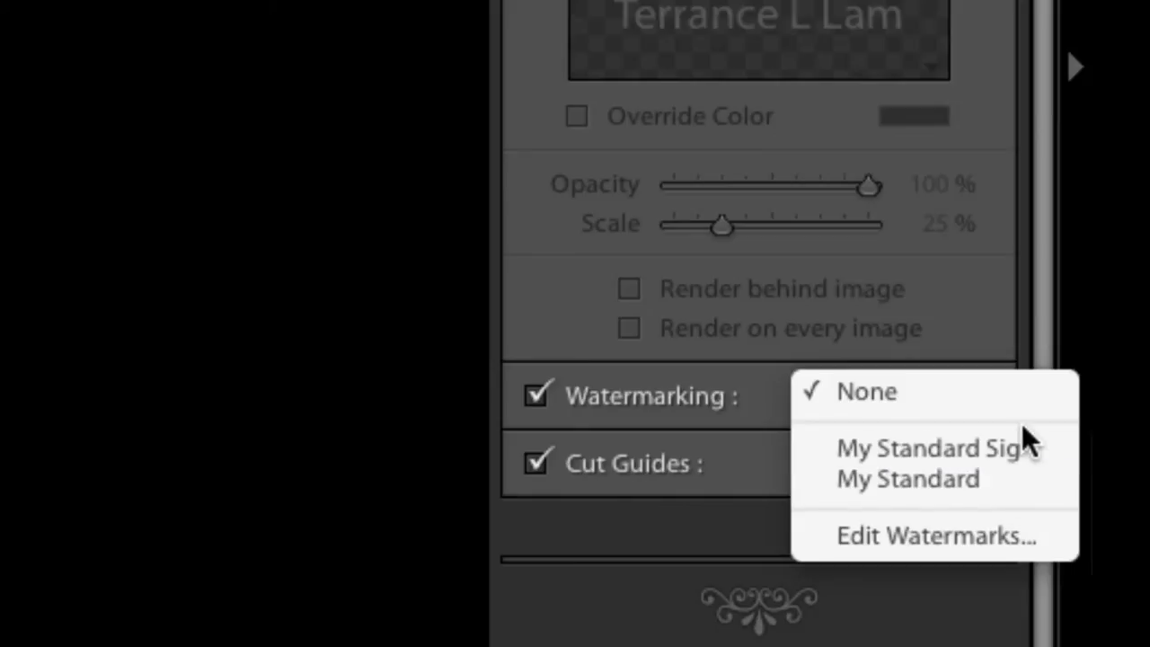
left_click(996, 535)
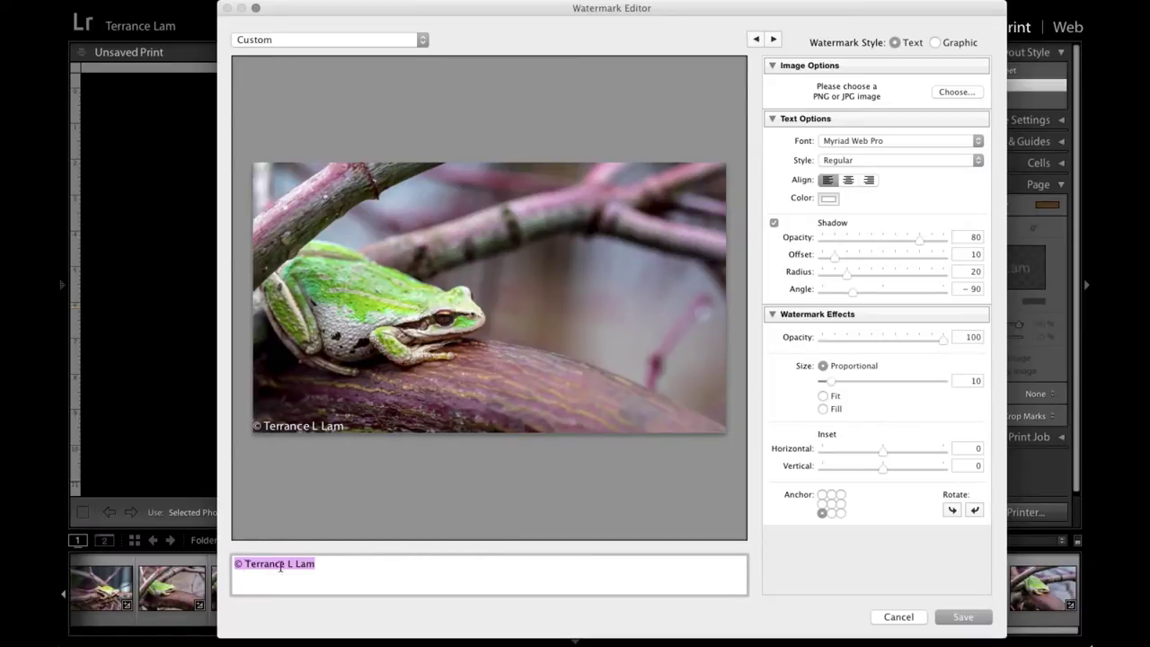
triple_click(315, 563)
type("Terrance Lam")
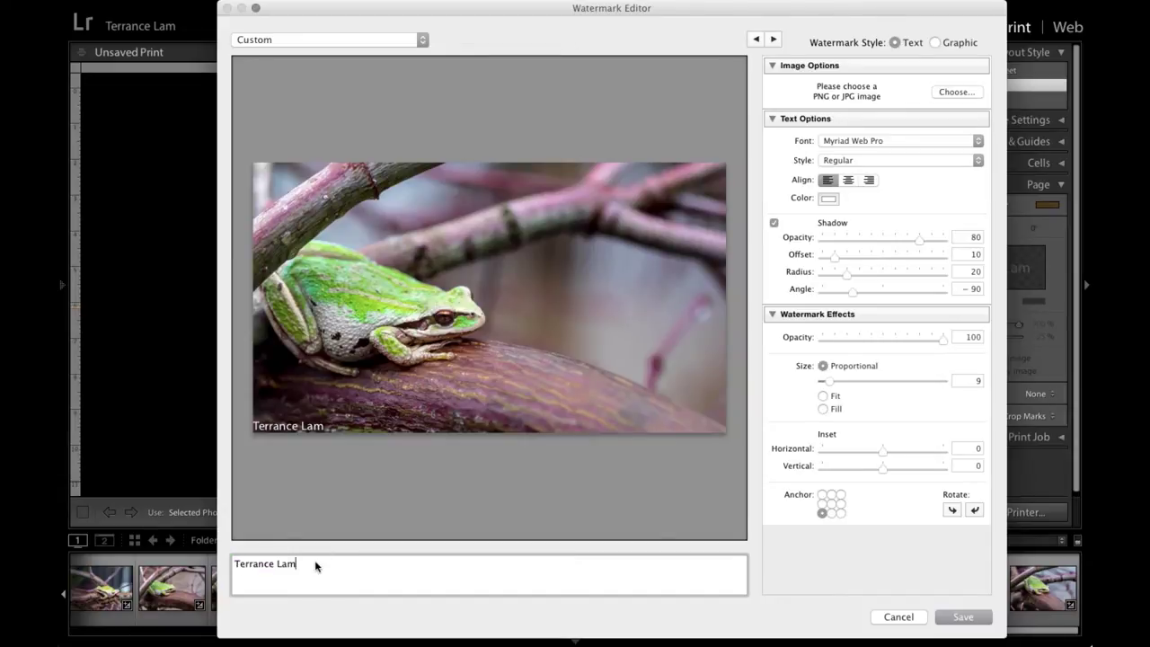
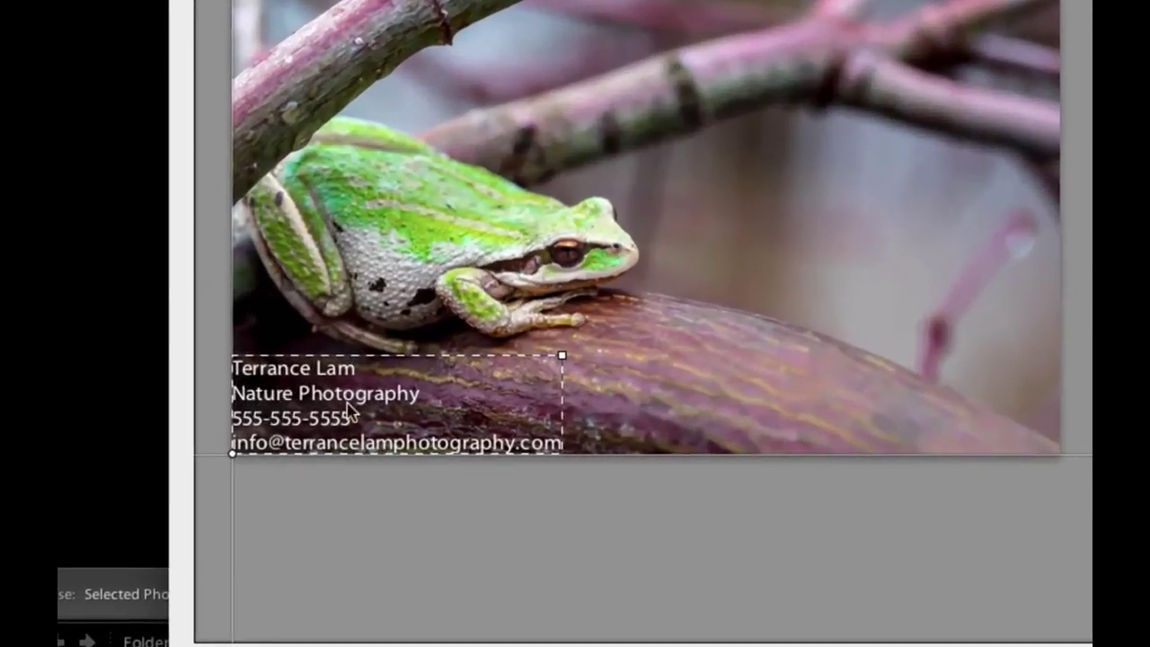
left_click_drag(561, 360, 765, 294)
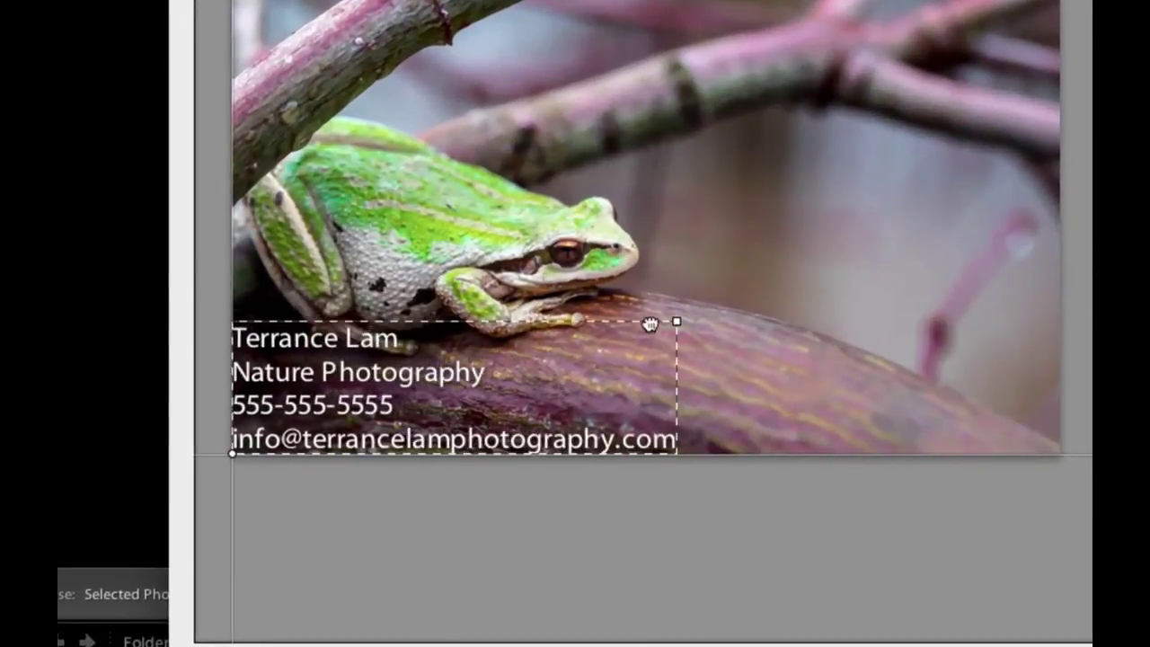
left_click_drag(788, 255, 685, 318)
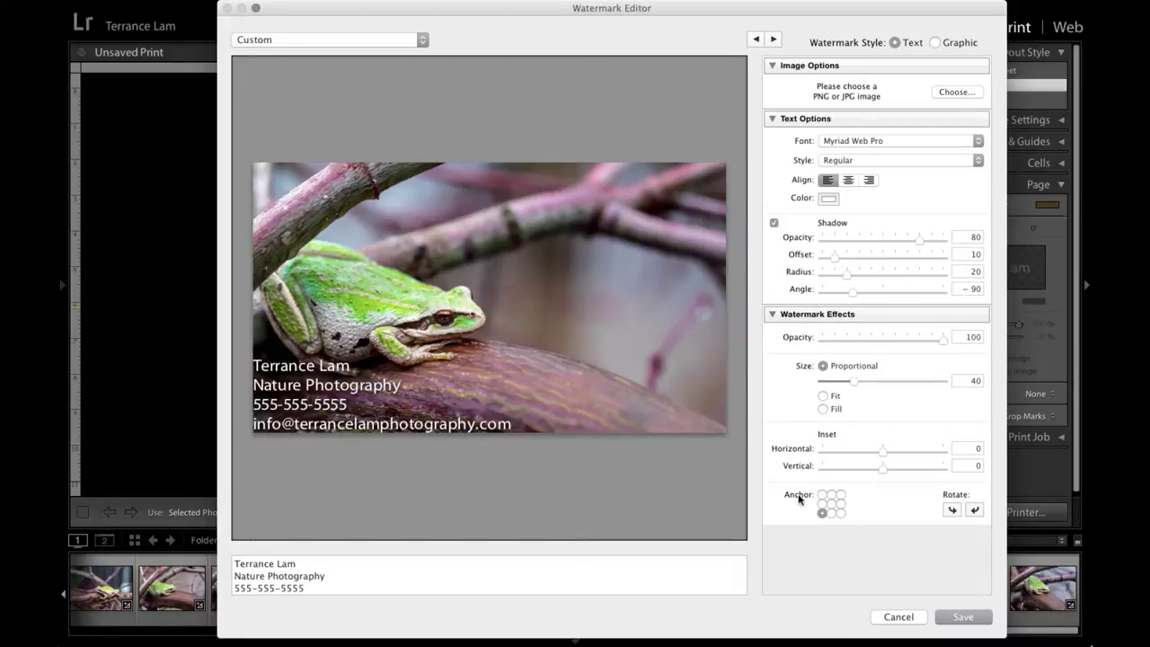
- Anchor the watermark bottom-right and set it to Avenir Black, right-aligned
left_click(840, 504)
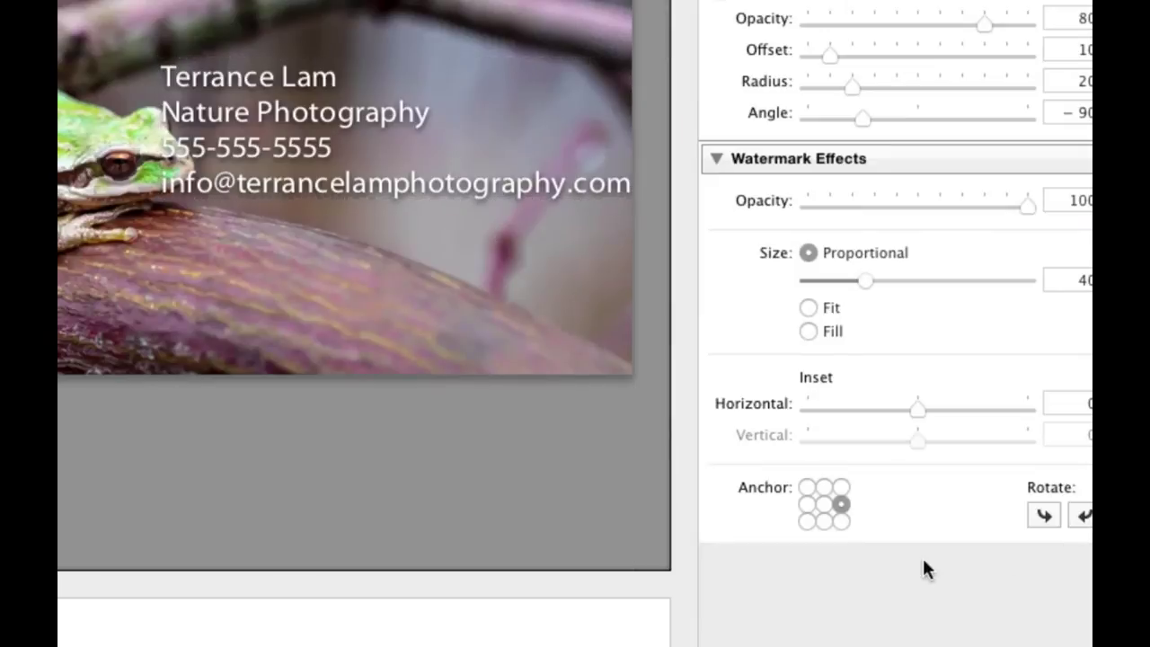
left_click(841, 521)
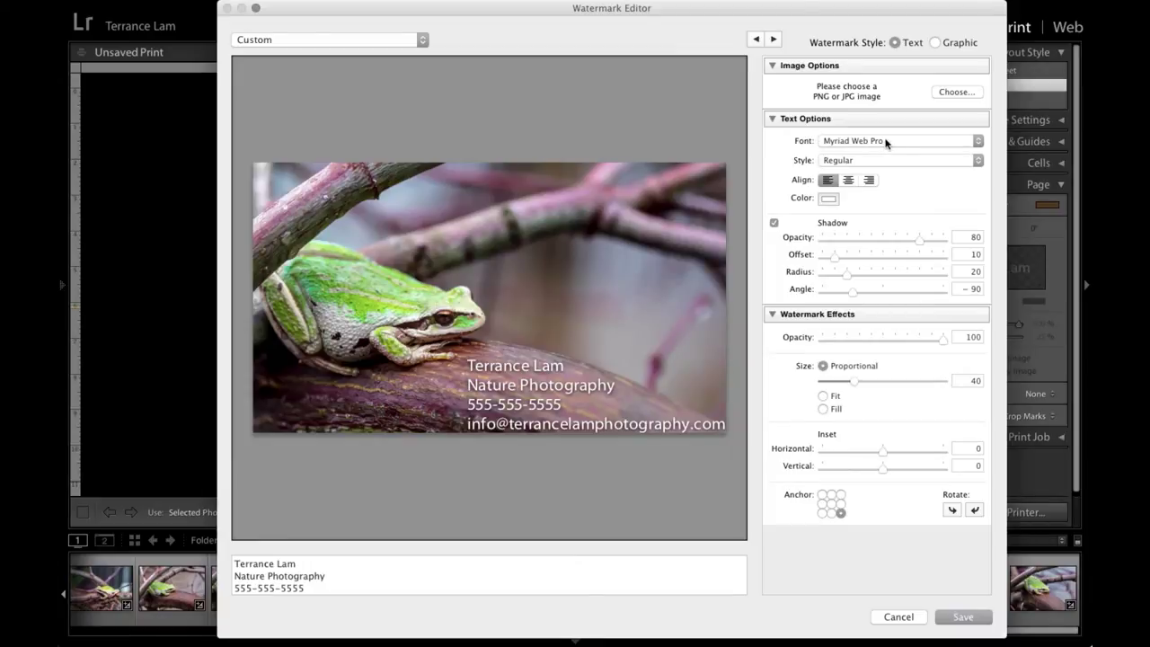
left_click(886, 143)
type("av")
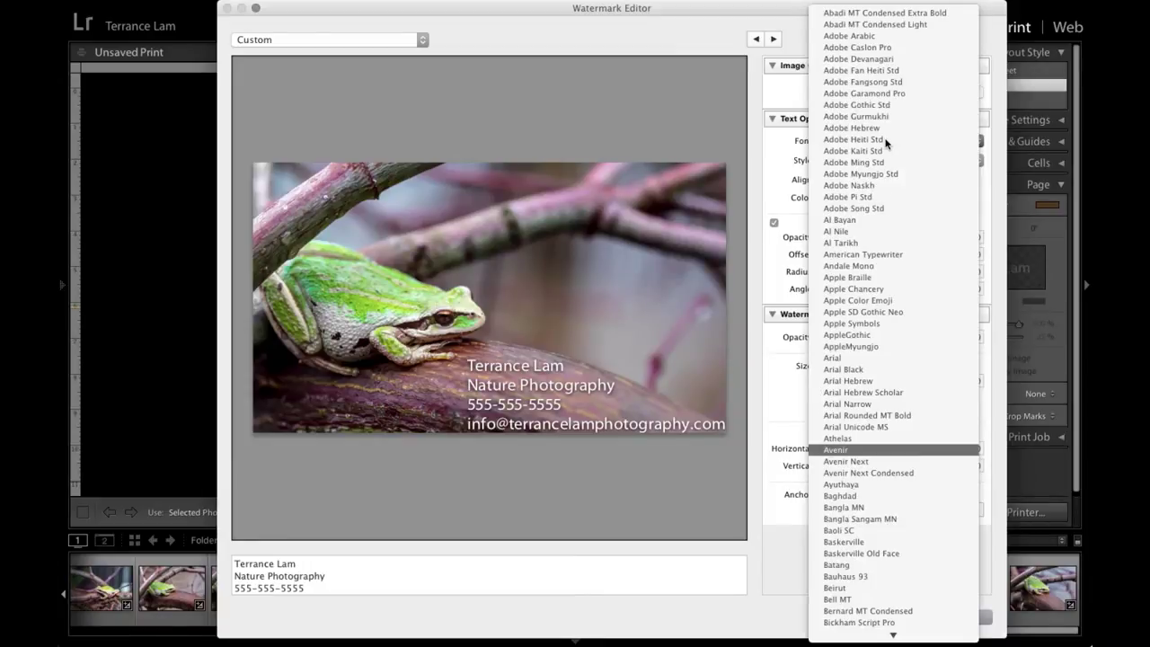
scroll(886, 143, "down", 5)
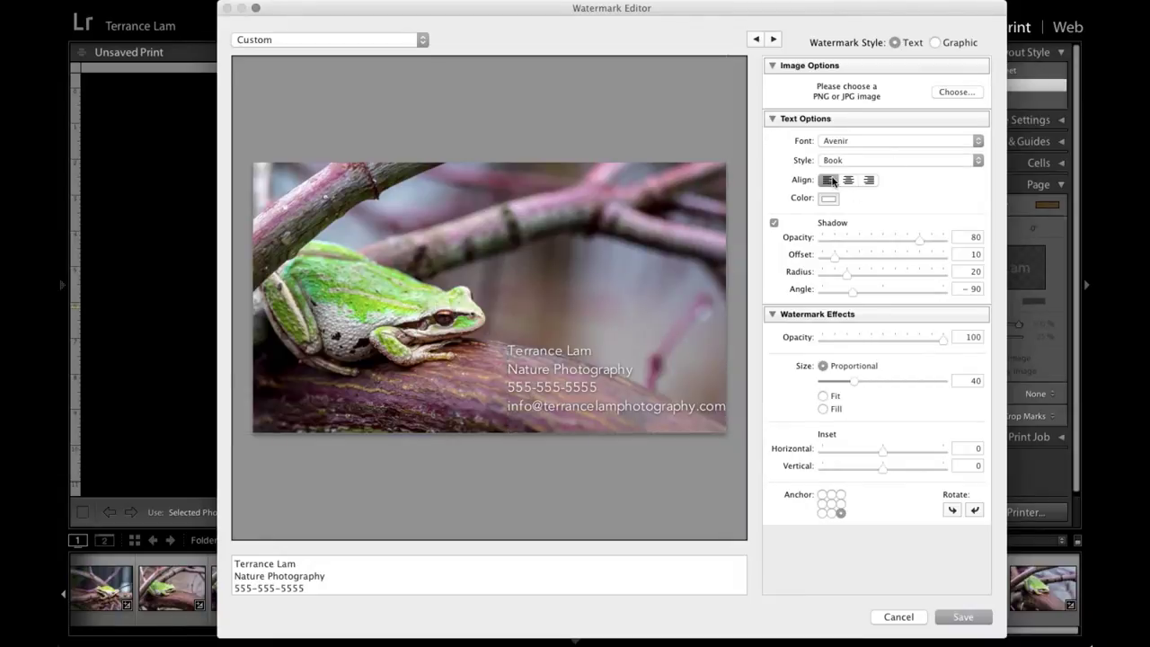
left_click(855, 161)
left_click(849, 255)
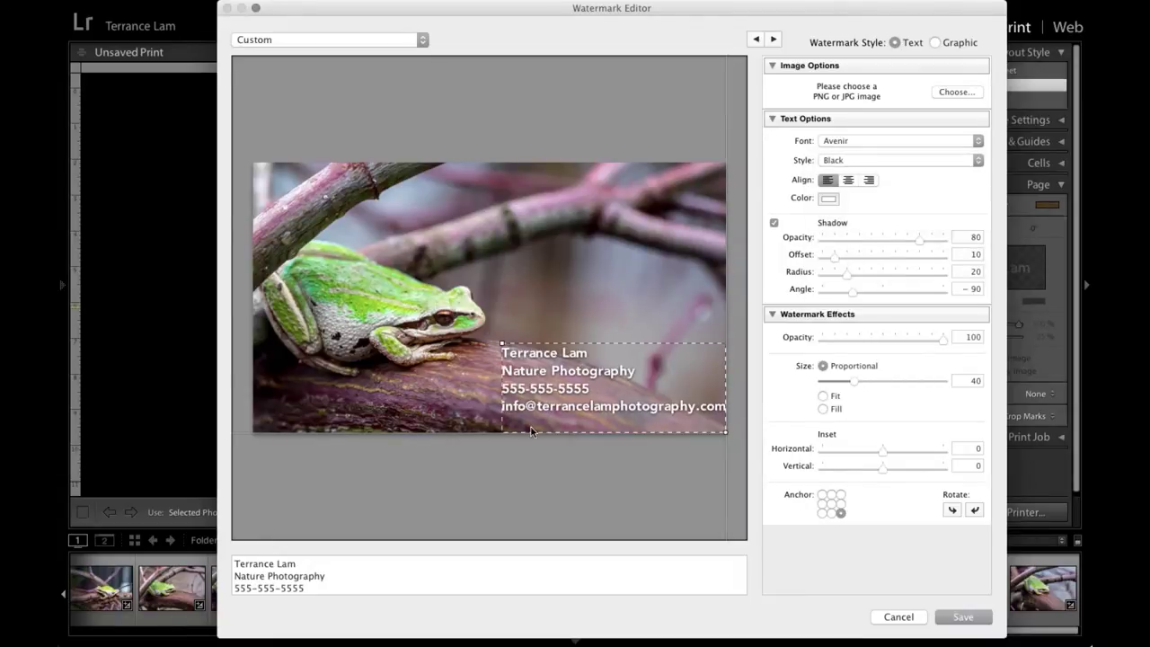
left_click(864, 183)
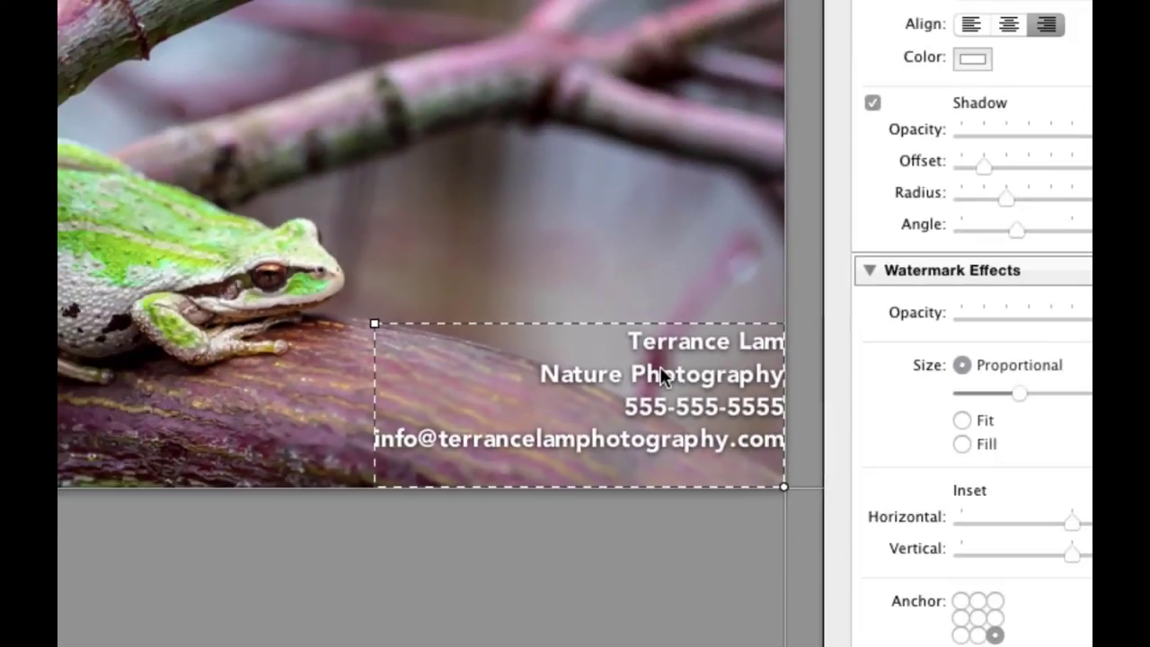
- Turn off the watermark text's drop shadow and inset it 4 horizontally and 4 vertically
left_click(873, 104)
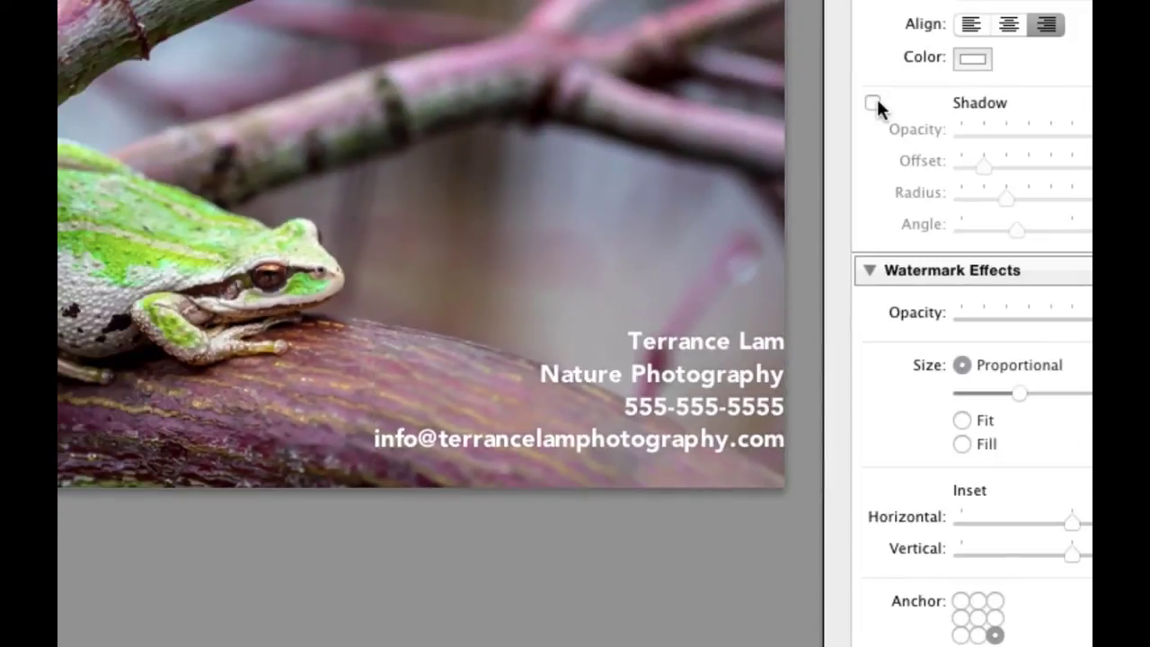
left_click(874, 104)
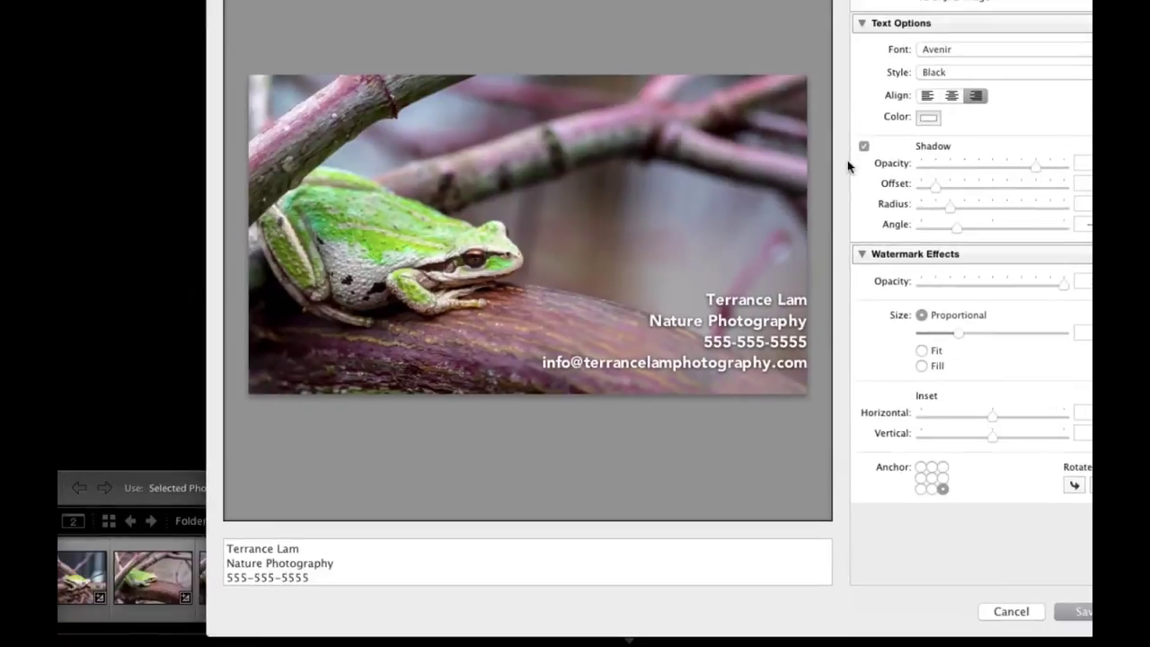
left_click(865, 146)
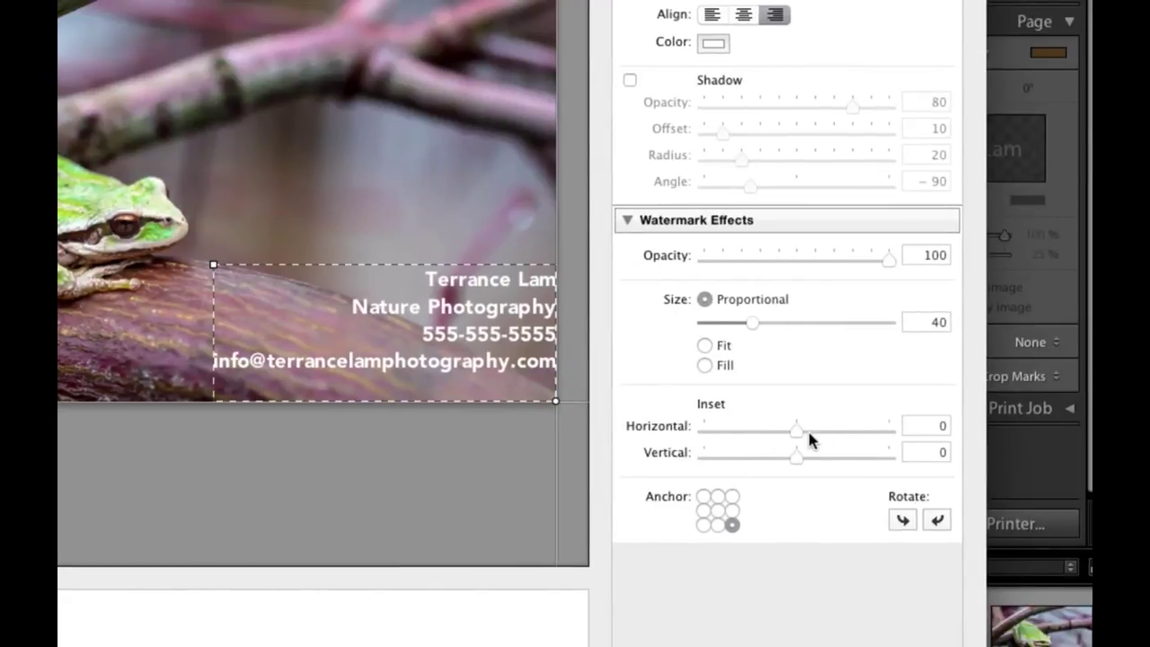
mouse_move(808, 433)
left_mouse_down()
mouse_move(835, 432)
mouse_move(800, 459)
mouse_move(835, 461)
left_mouse_up()
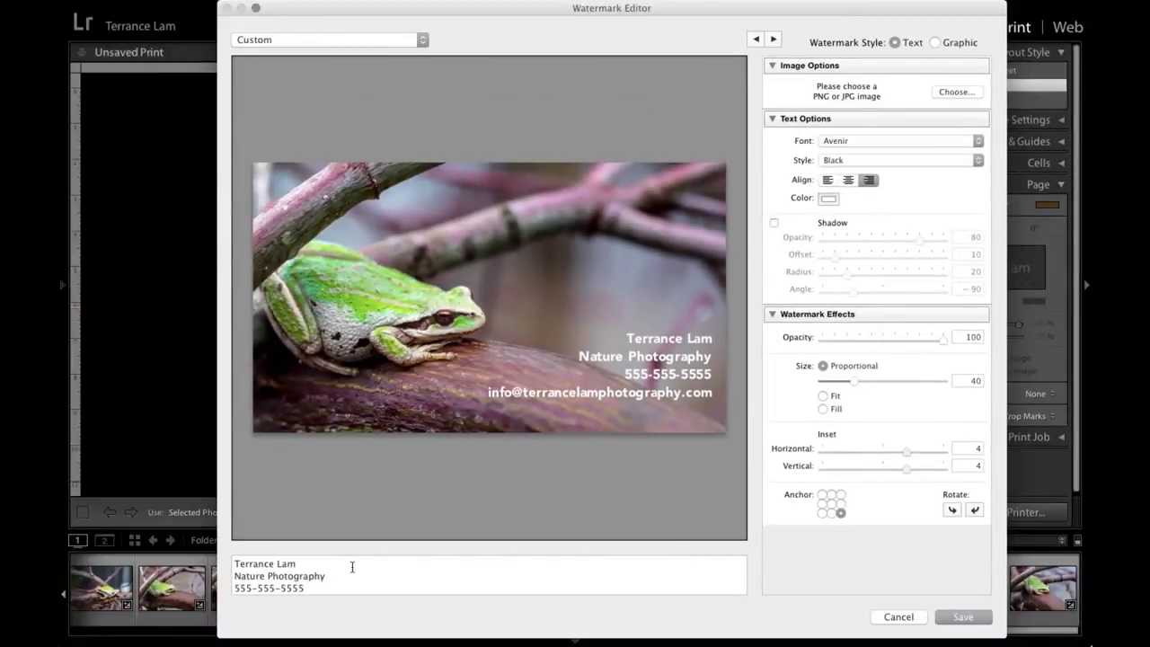
- Keep the text watermark anchored bottom-right and shrink it to size 34
left_click(350, 581)
key("super+a")
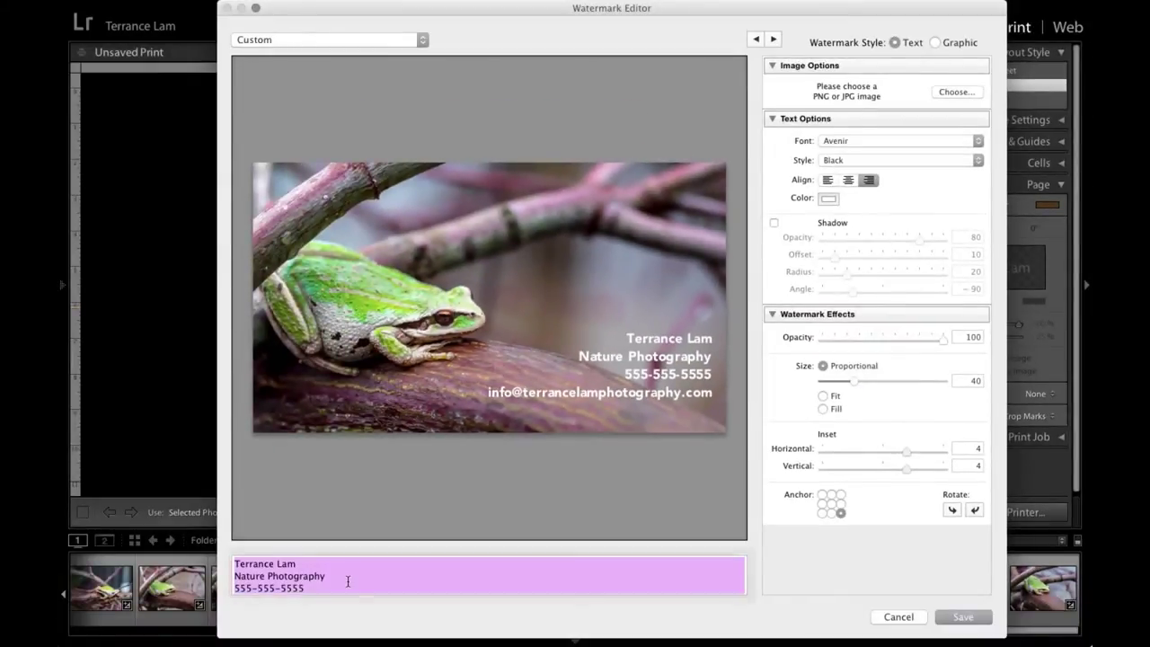
key("Down")
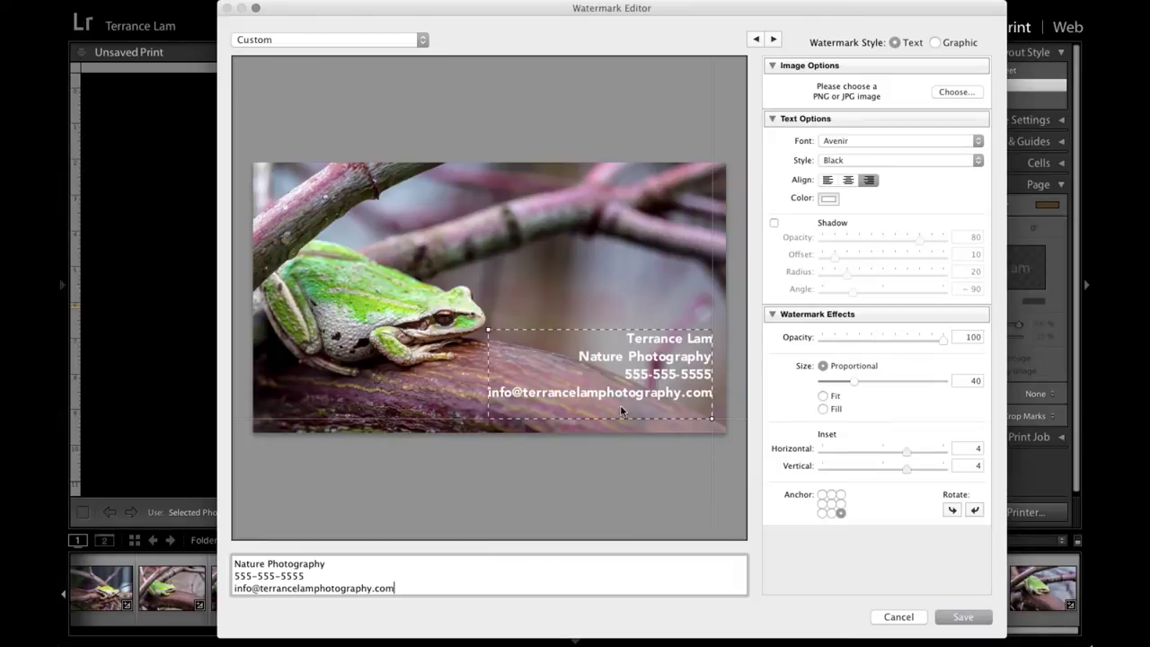
left_click(547, 469)
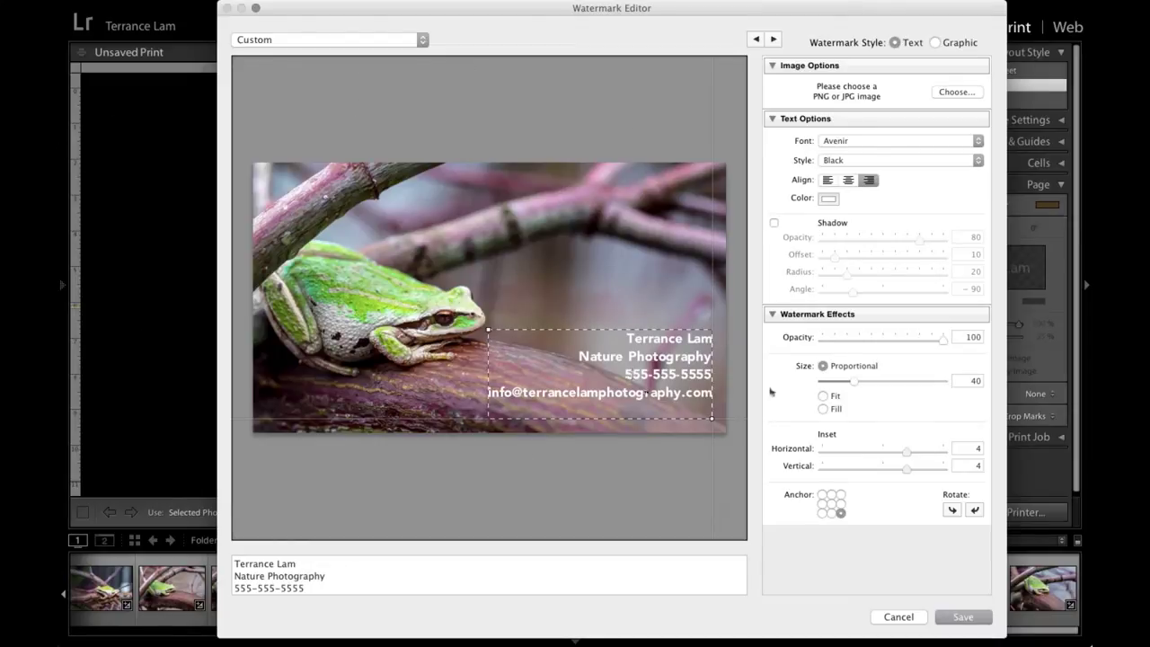
left_click(840, 504)
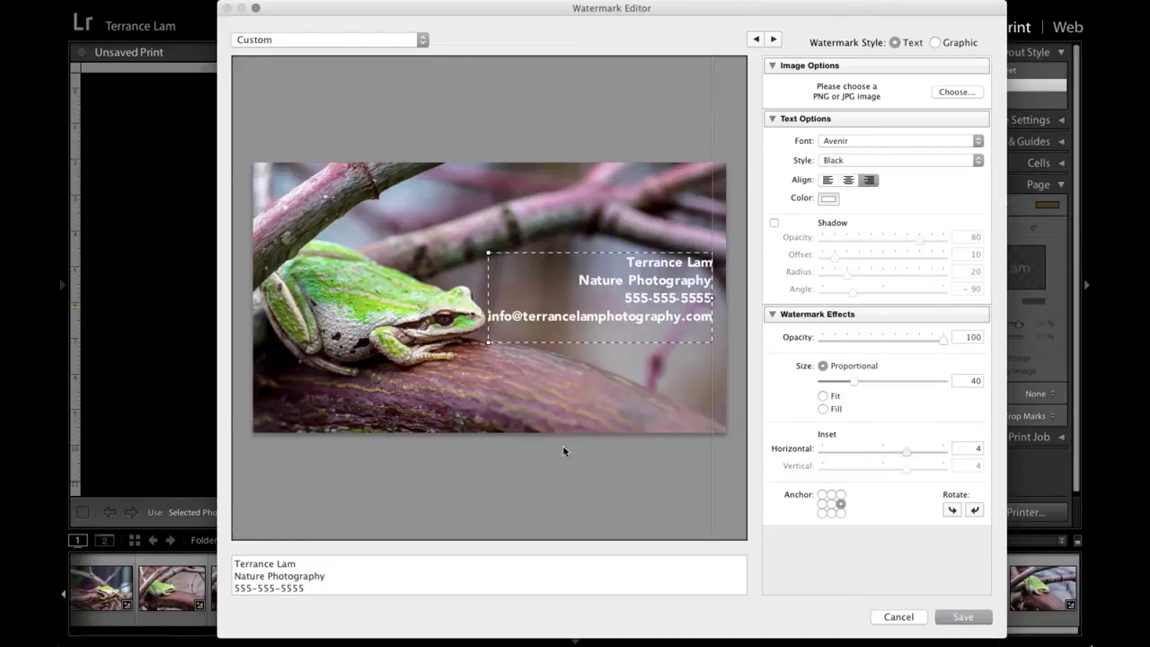
left_click(840, 513)
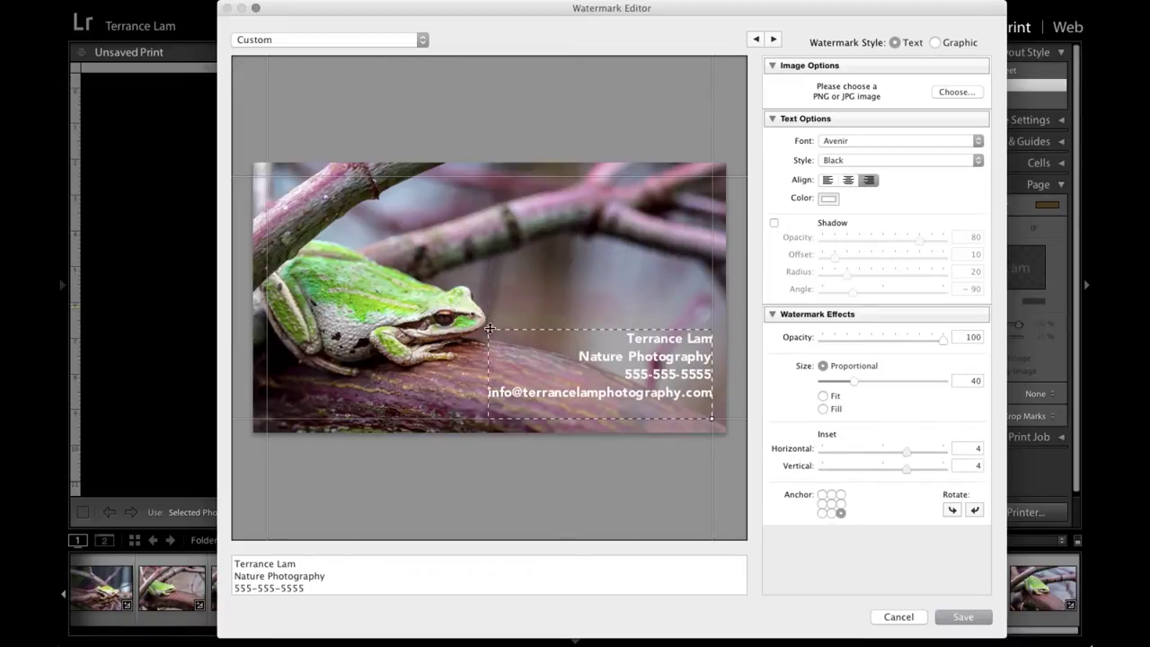
left_click_drag(489, 329, 514, 342)
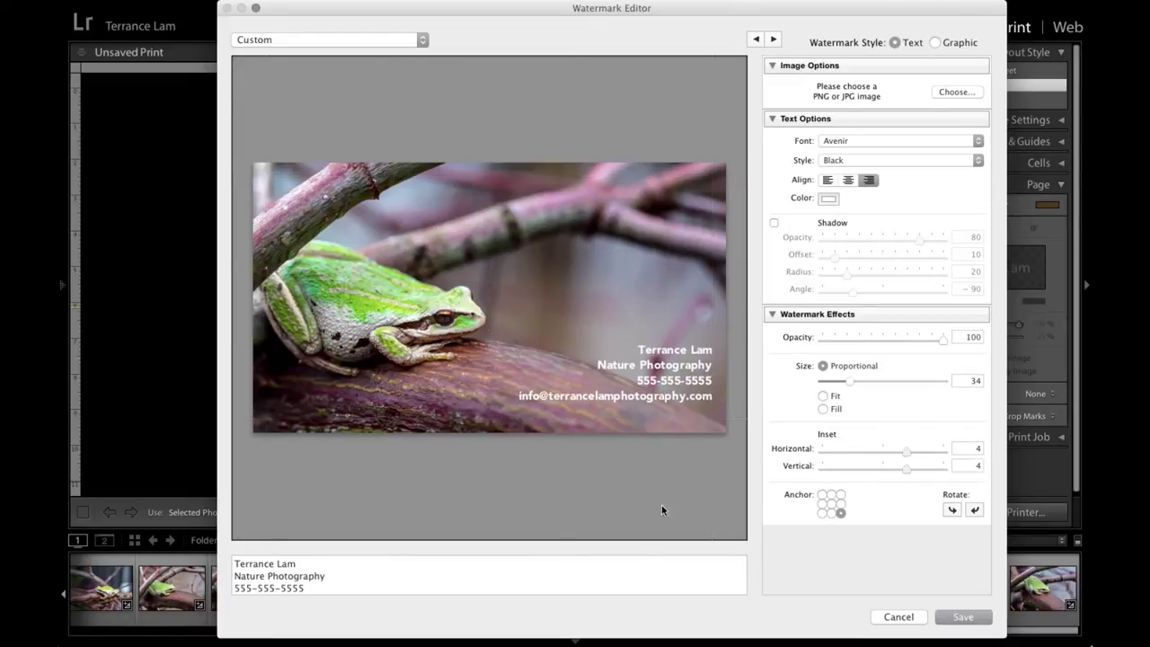
- Start saving the watermark as preset 'Business Card Template', then cancel
left_click(970, 620)
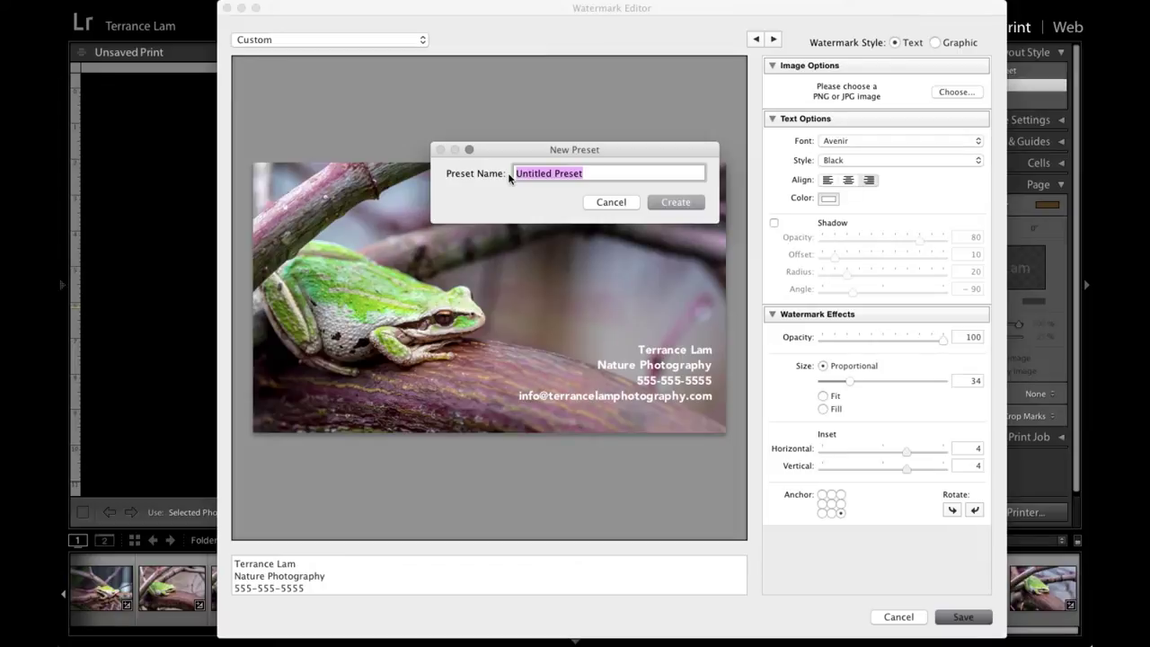
type("Business Card Template")
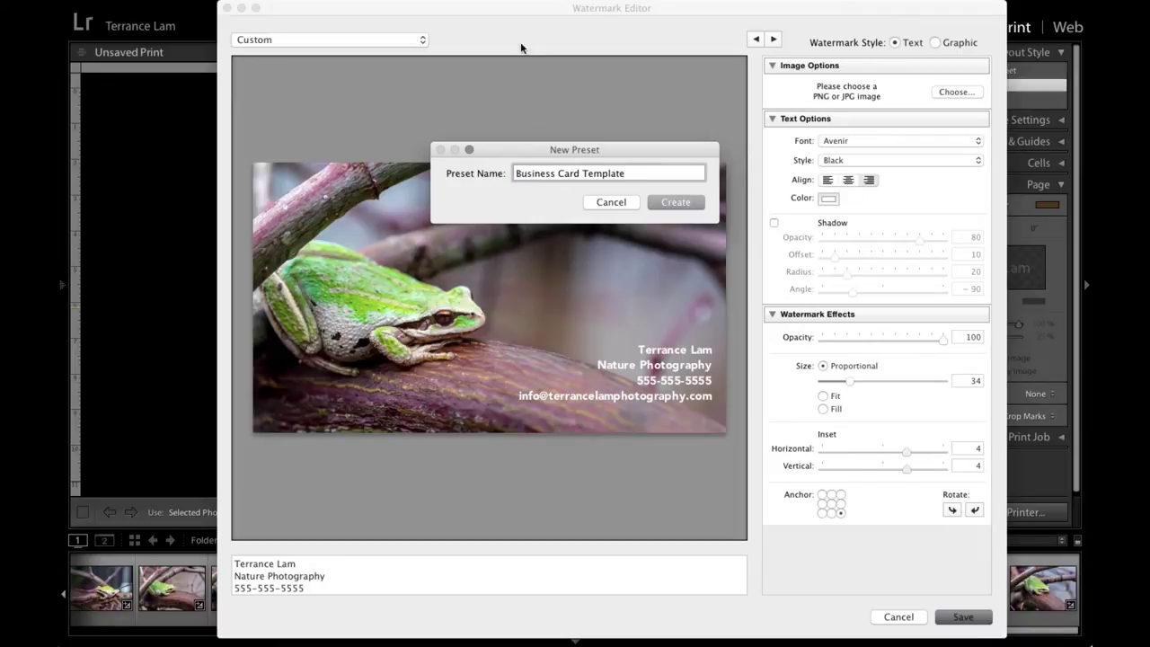
left_click(610, 202)
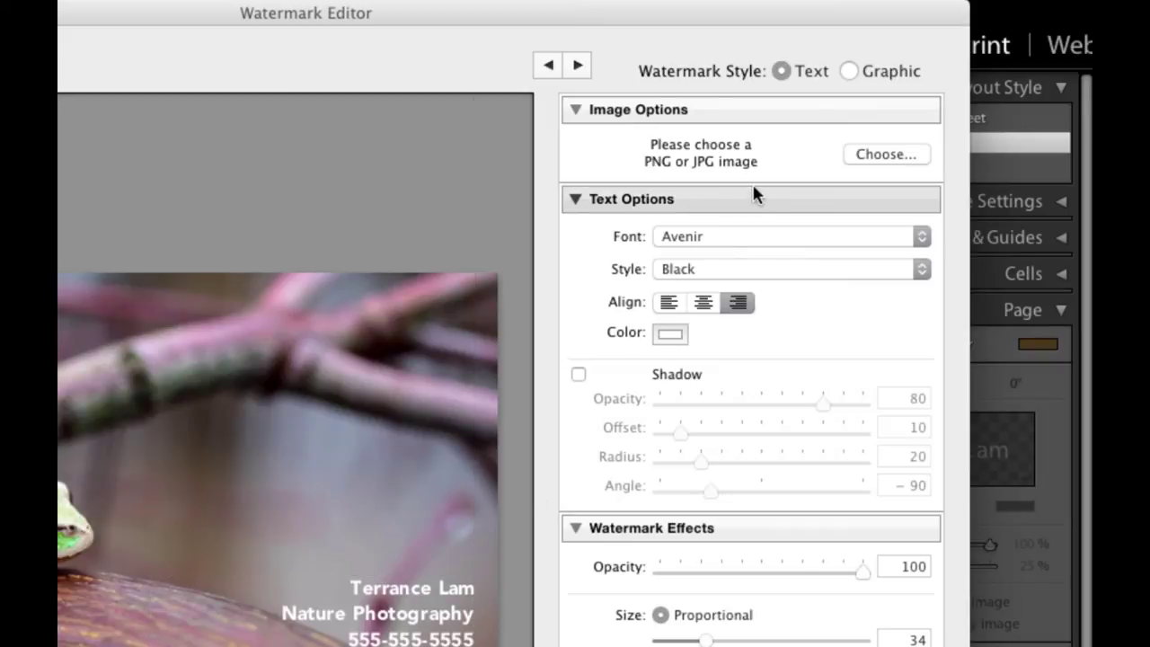
- Open the file chooser to pick an image file for the watermark
left_click(867, 156)
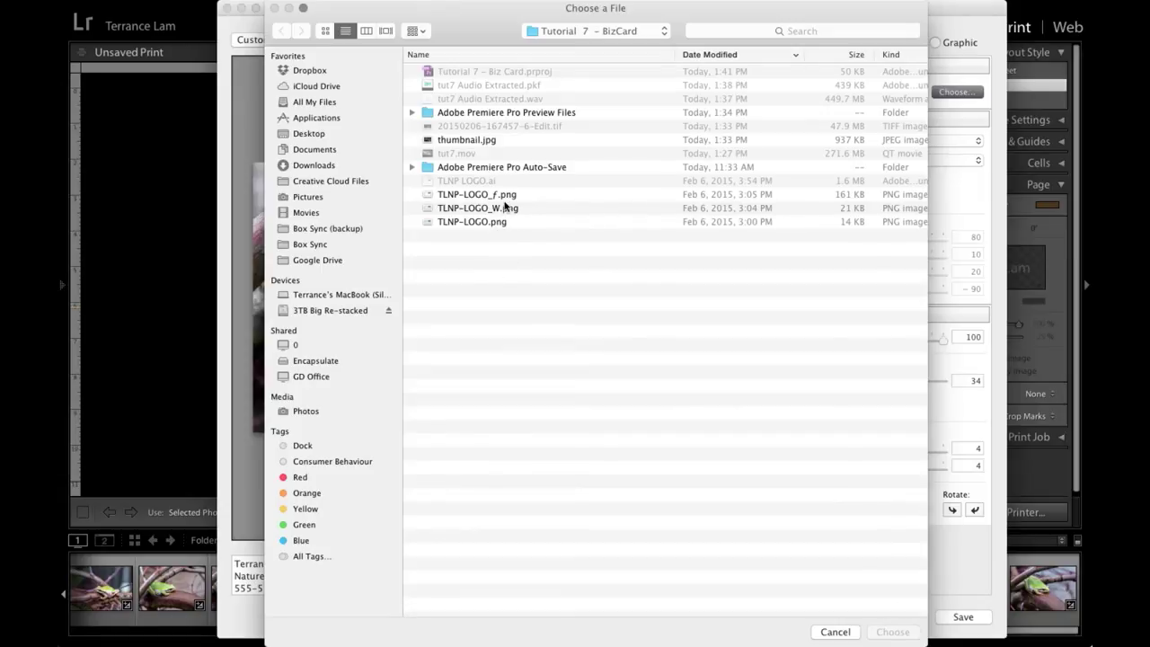
- Use TLNP-LOGO_f.png as the watermark, sized and anchored at the bottom-right
left_click(502, 197)
double_click(503, 197)
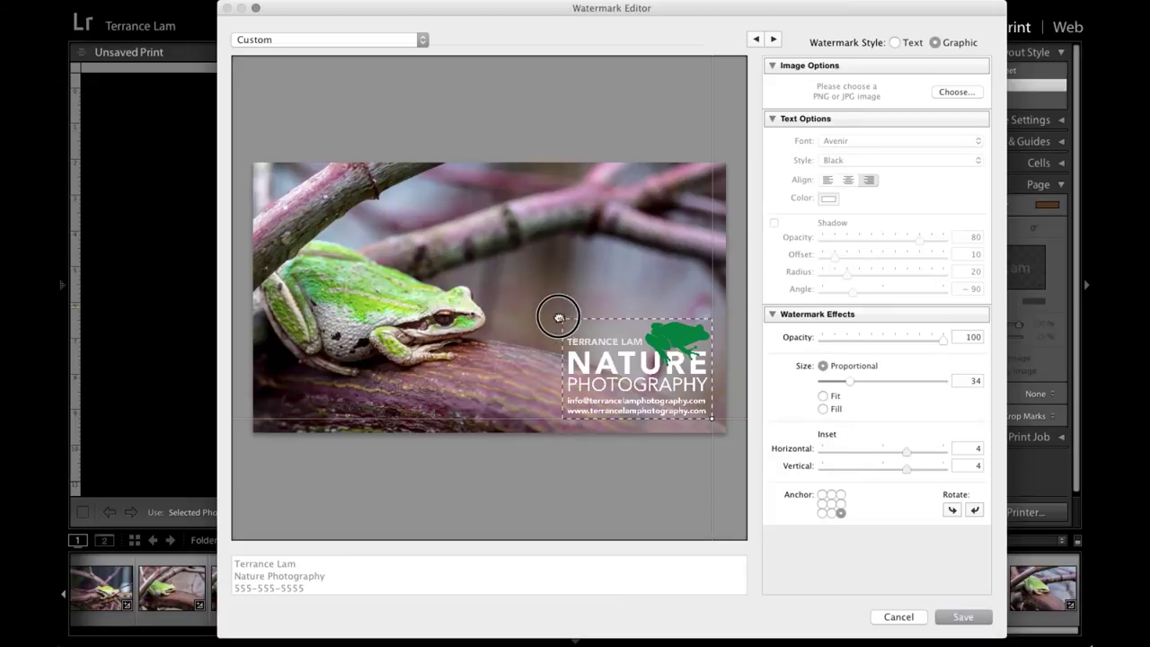
mouse_move(560, 317)
left_mouse_down()
mouse_move(538, 299)
mouse_move(558, 320)
left_mouse_up()
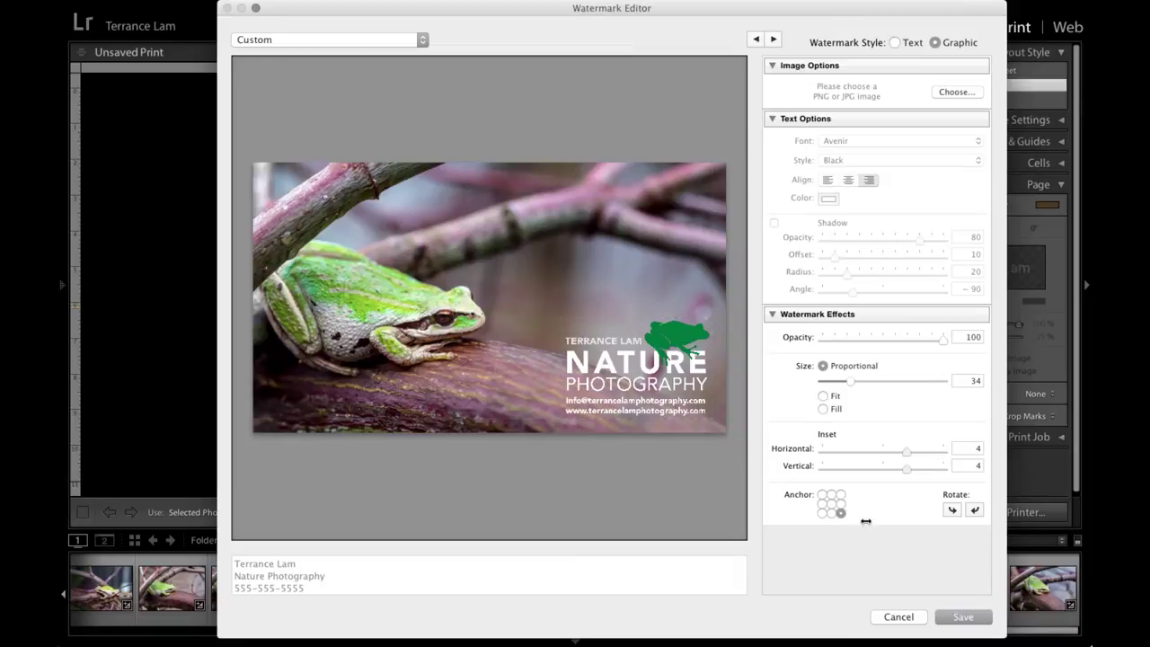
left_click(840, 504)
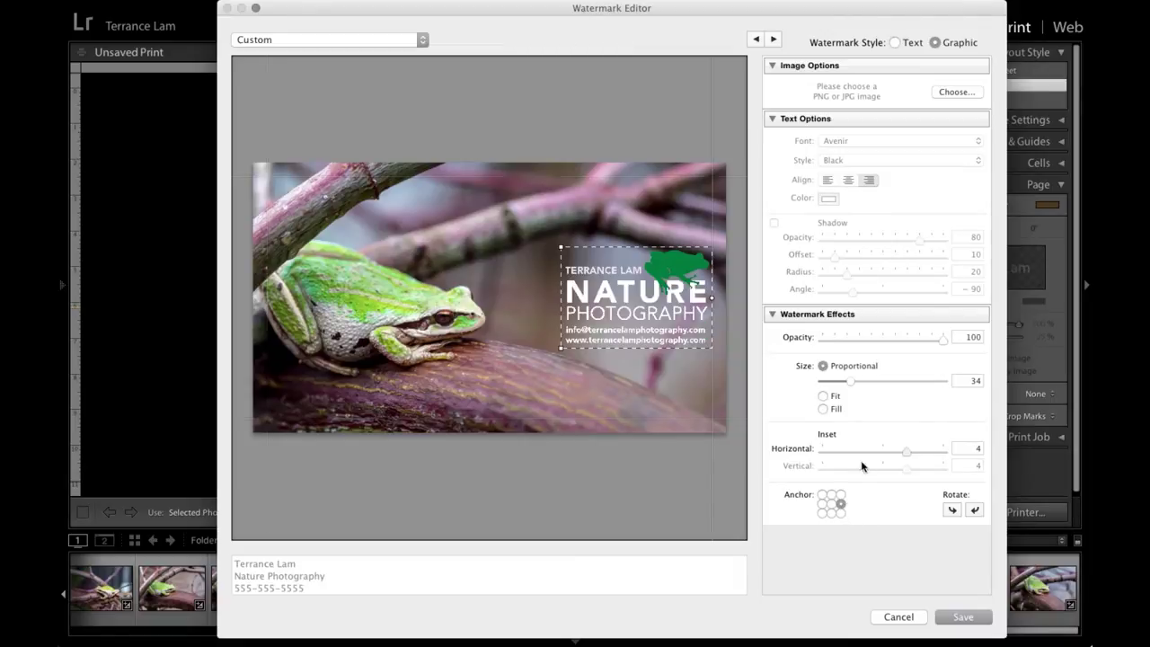
left_click(903, 452)
left_click_drag(903, 454, 905, 458)
left_click(840, 513)
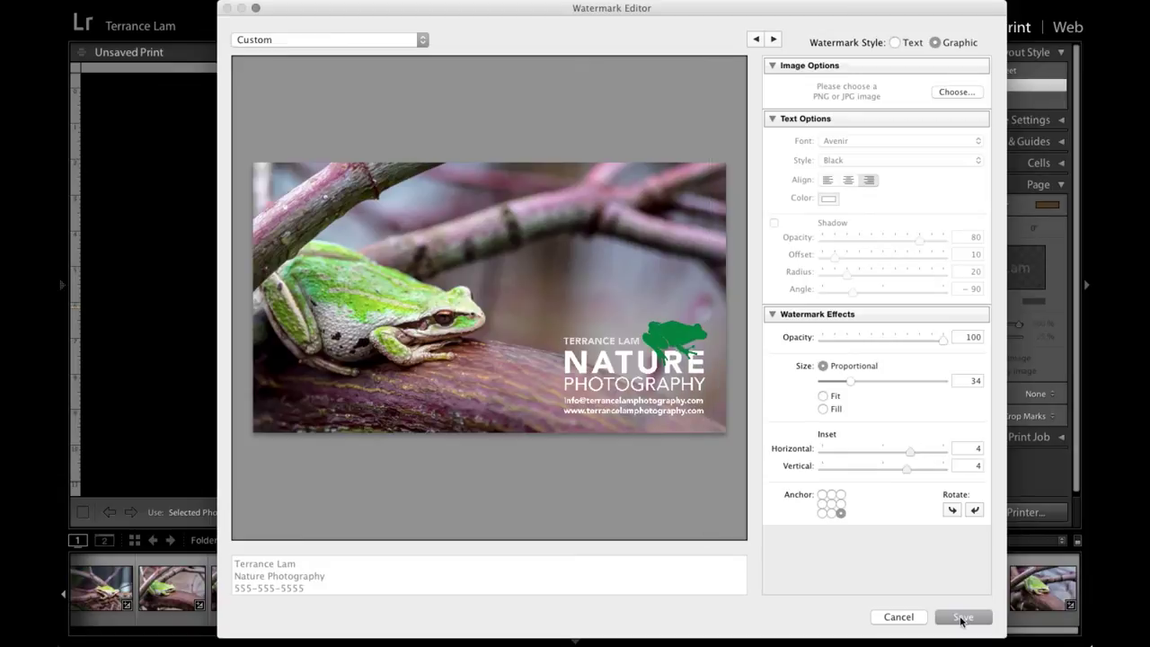
- Save the logo watermark as preset 'Biz Card' and move the card toward the top-left
left_click(962, 619)
key("BackSpace")
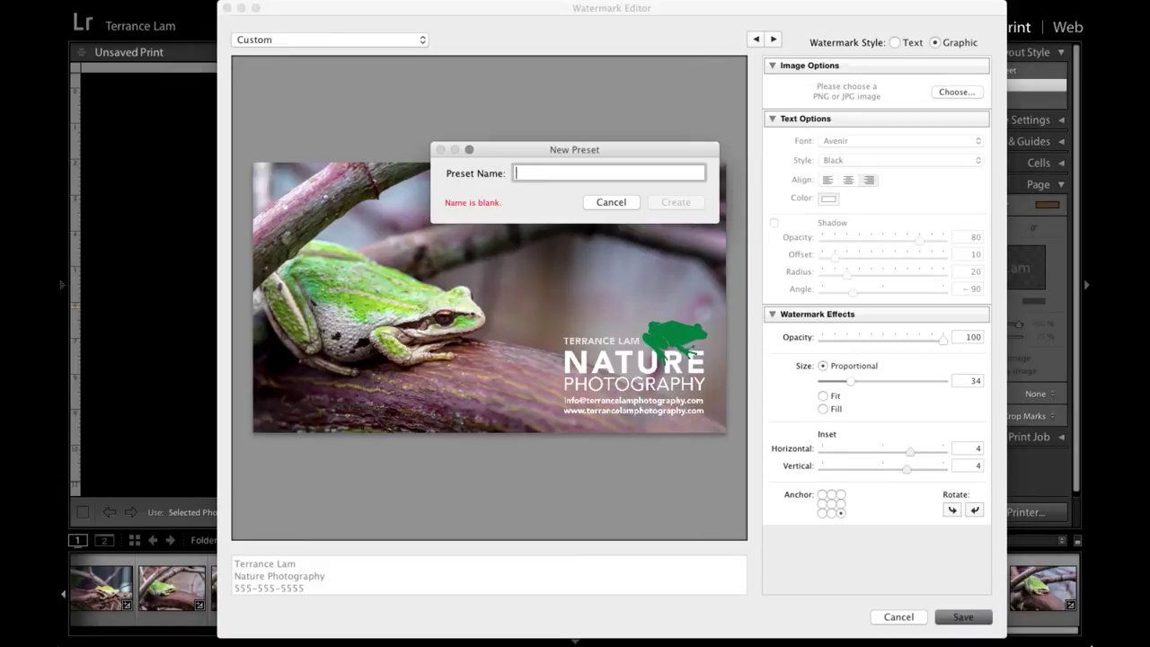
type("Biz")
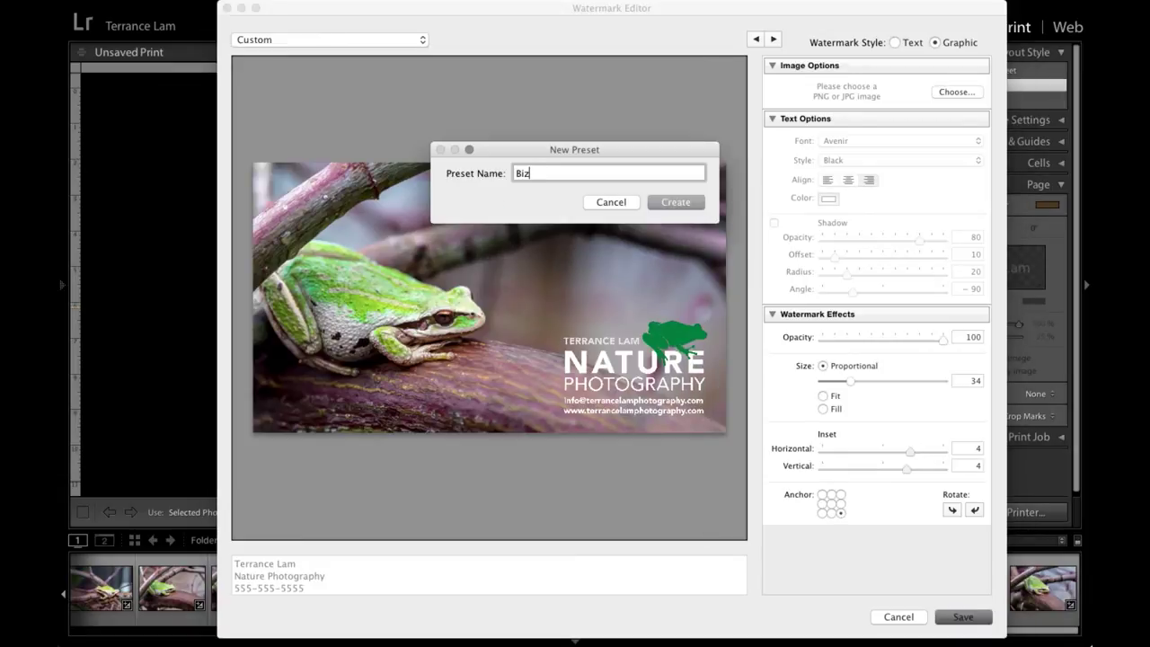
type(" Card")
key("Return")
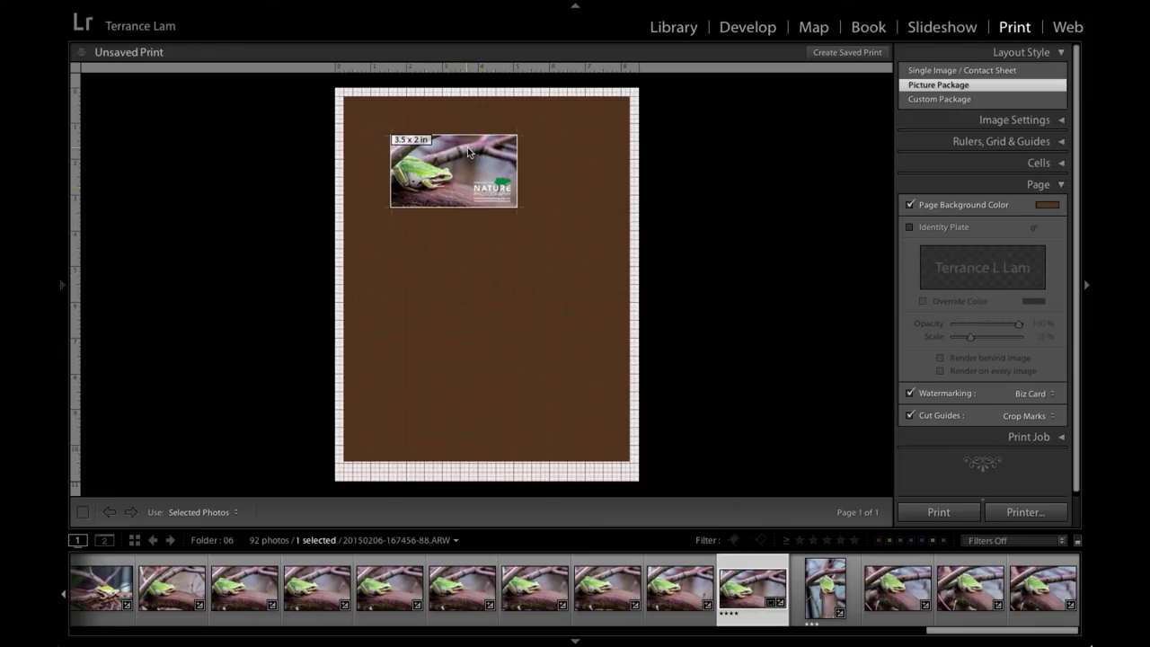
left_click_drag(467, 153, 429, 128)
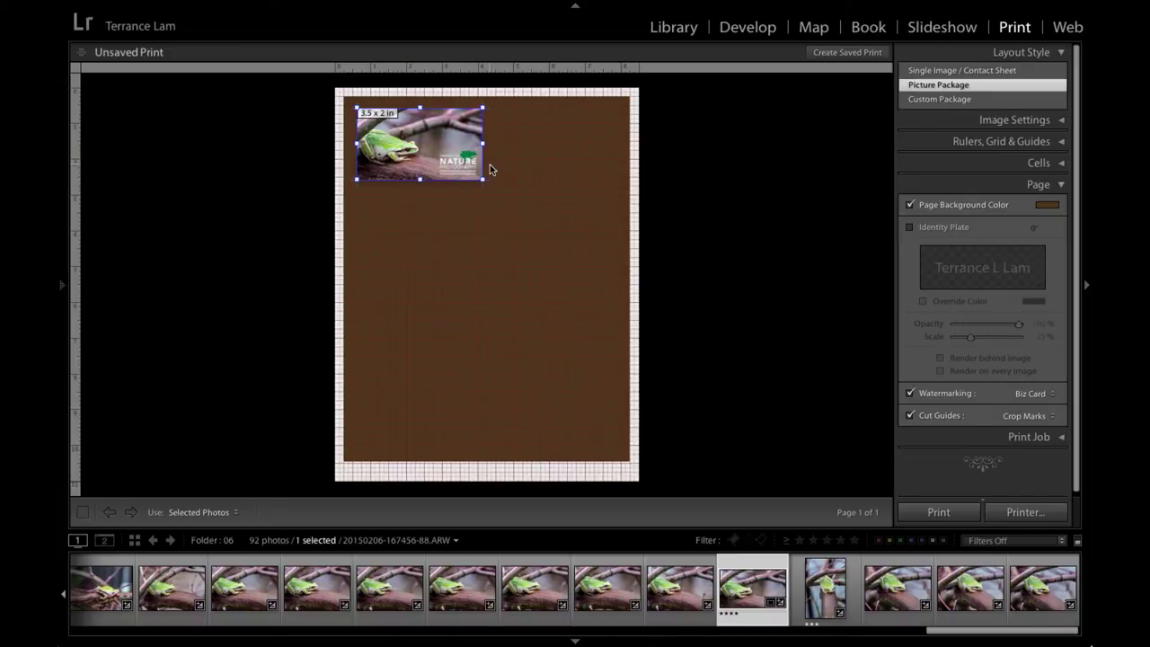
- Duplicate the frog card into a second cell and auto-pack the cells at the top-left
left_click_drag(423, 148, 558, 158)
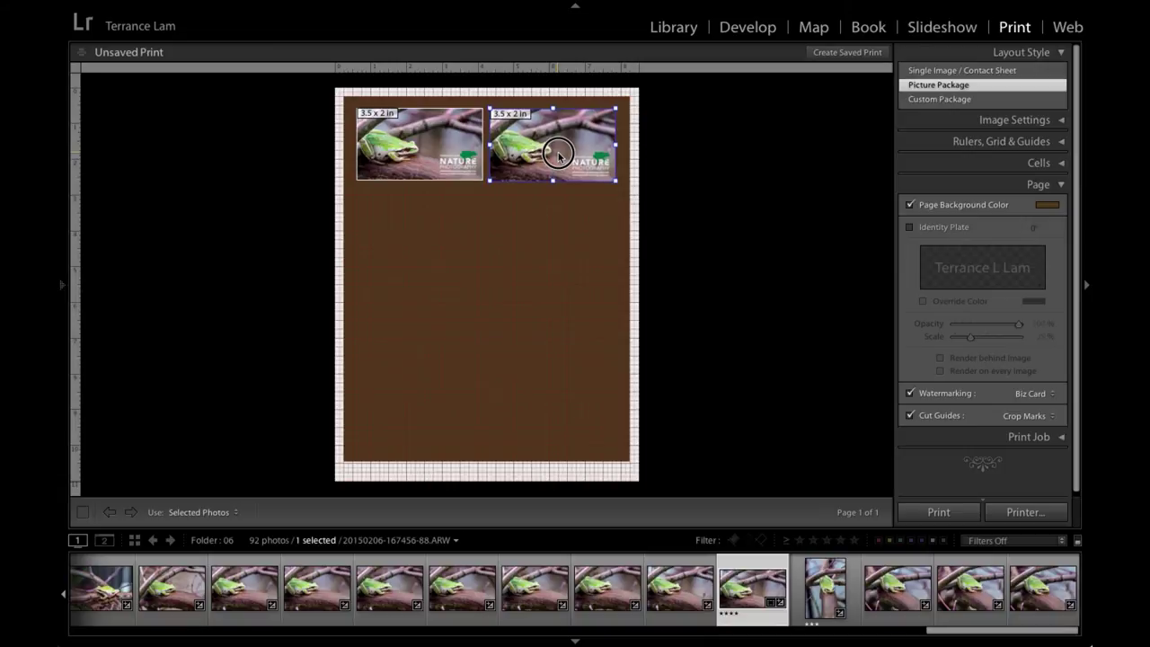
left_click_drag(558, 158, 562, 155)
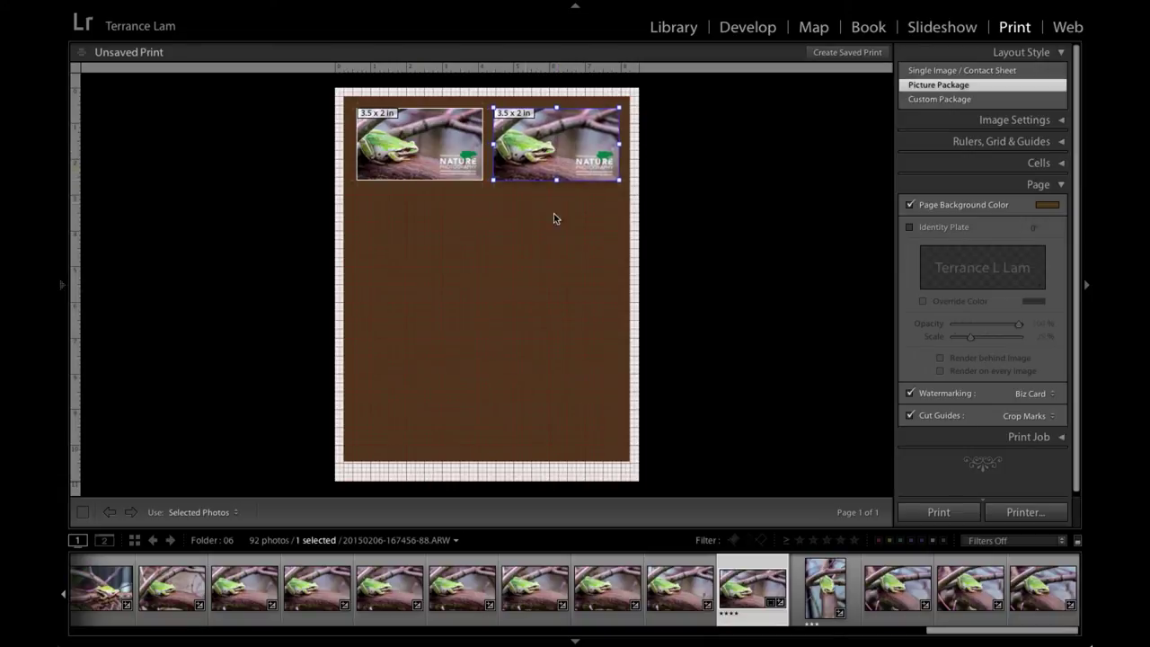
left_click(1033, 164)
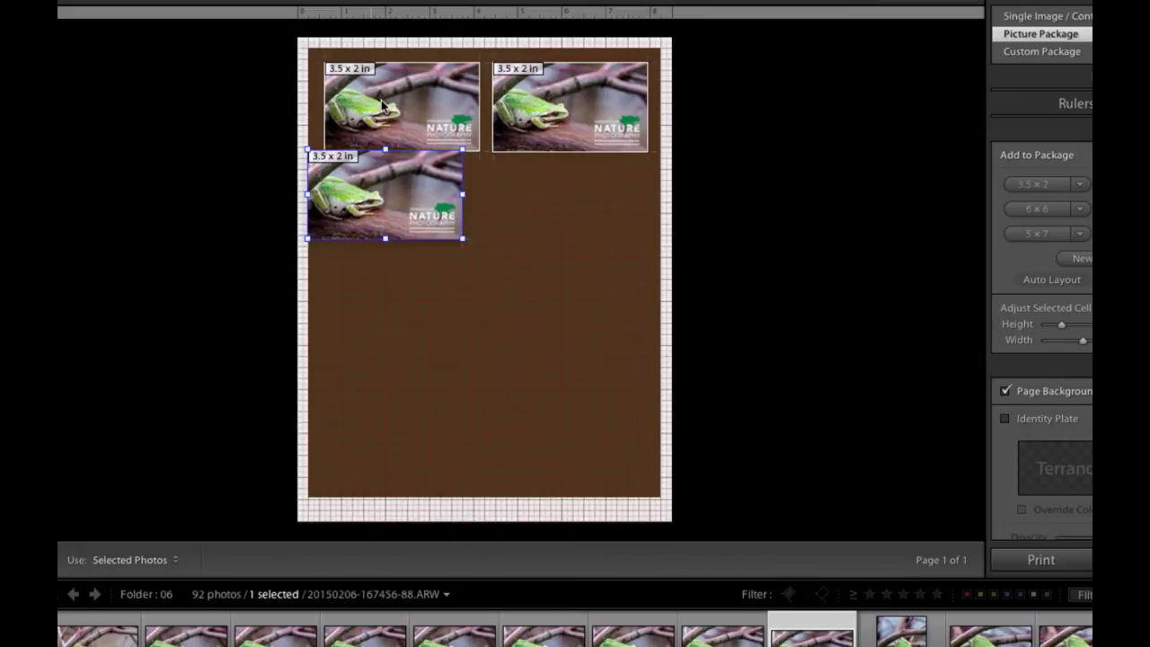
left_click(1070, 281)
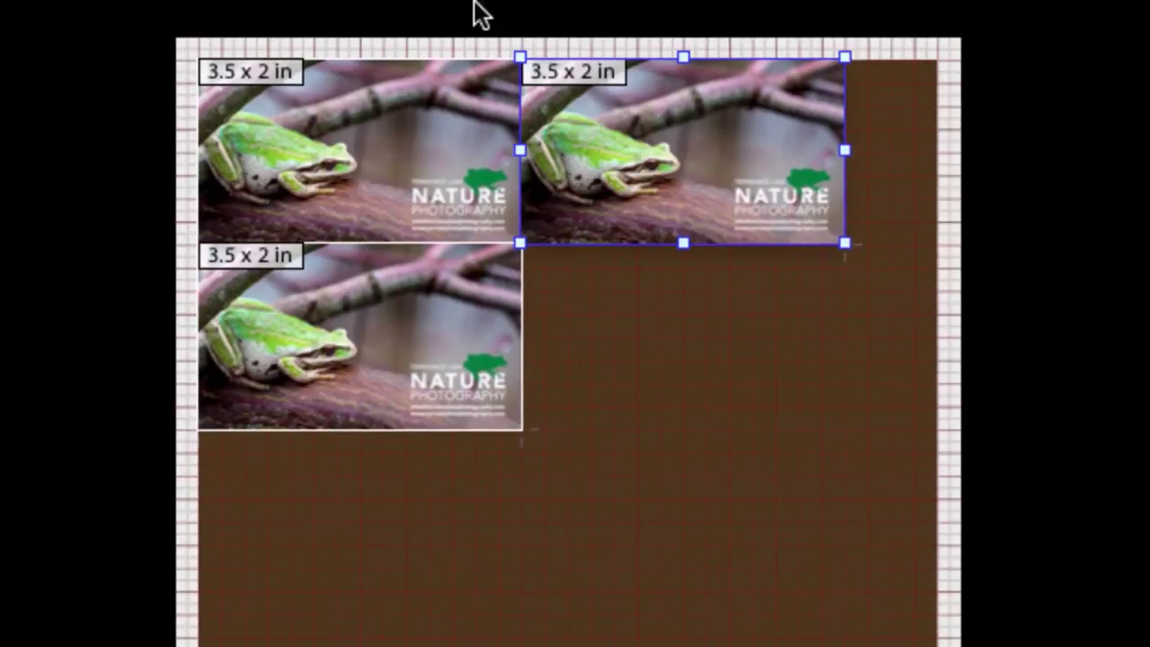
- Arrange the cards as a top pair with a third card below on the left
left_click_drag(409, 344, 438, 372)
left_click(280, 226)
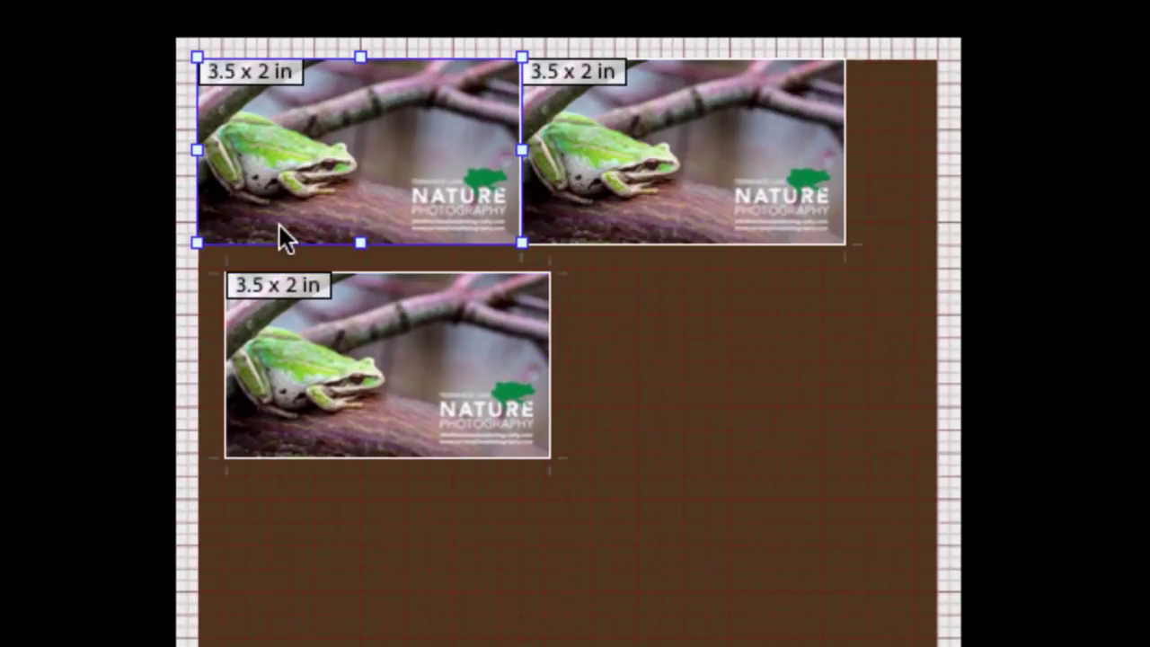
left_click_drag(500, 325, 501, 363)
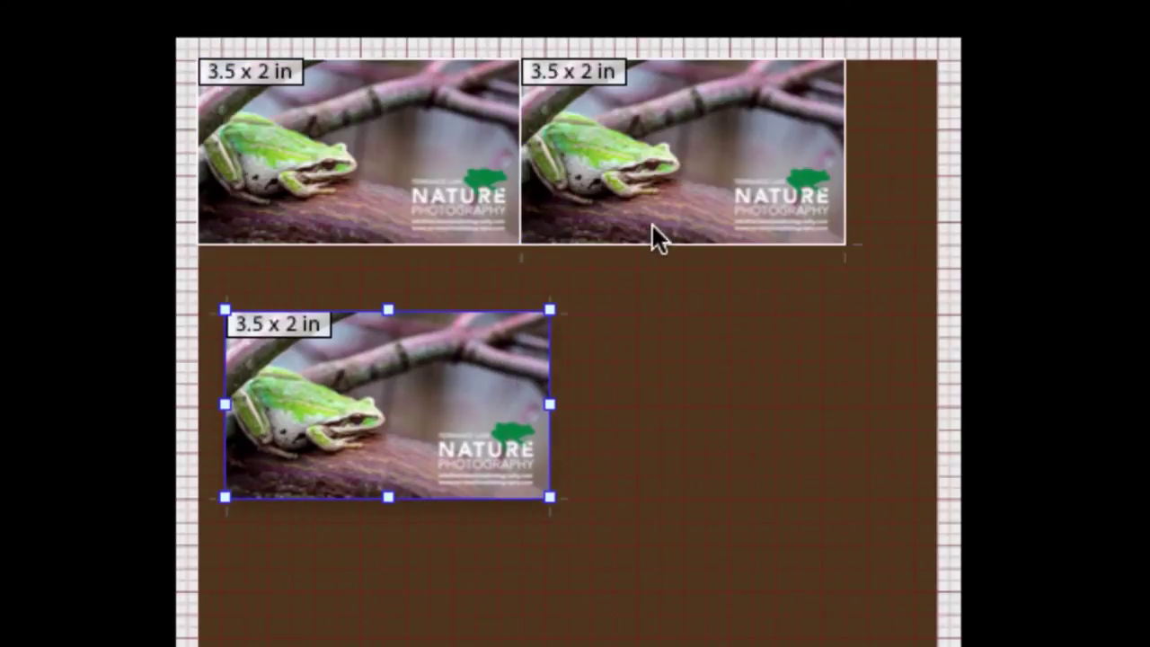
left_click_drag(669, 226, 724, 254)
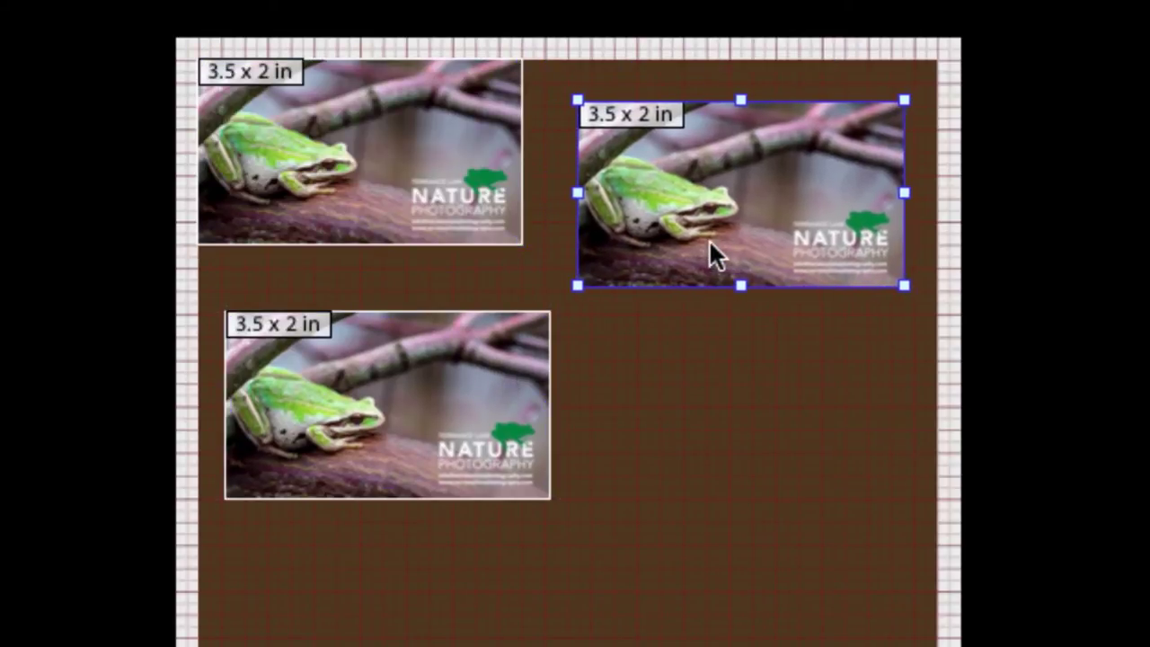
left_click_drag(467, 211, 467, 216)
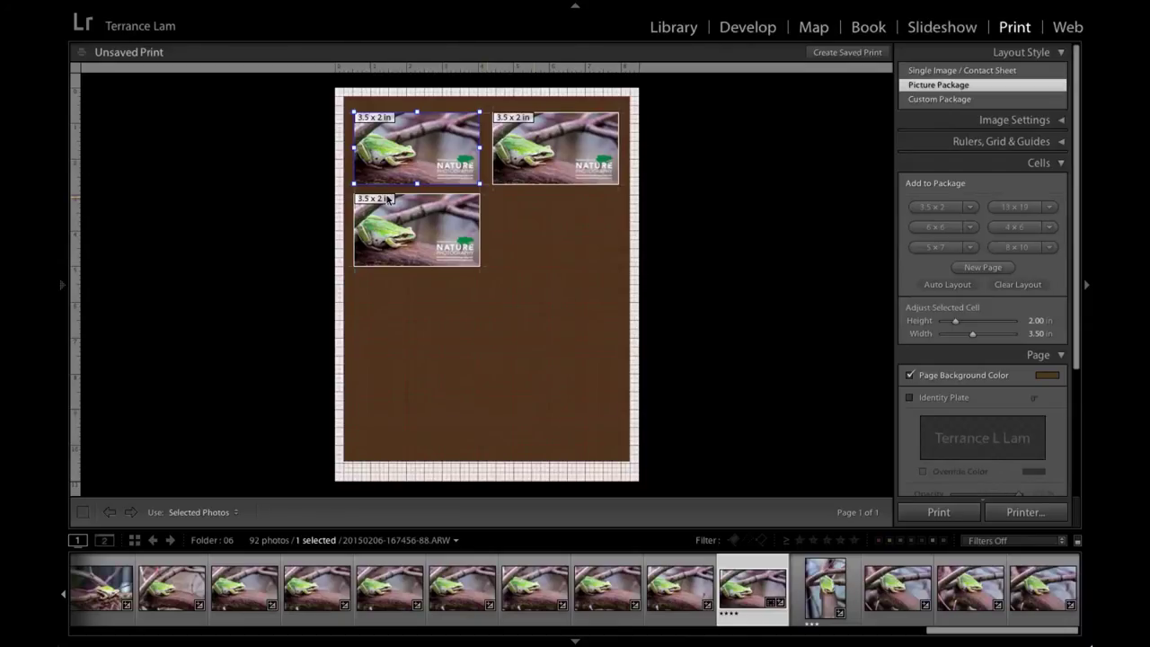
right_click(548, 176)
- Duplicate the top-right card and add two more 3.5 × 2 in cells to the package
left_click(536, 235)
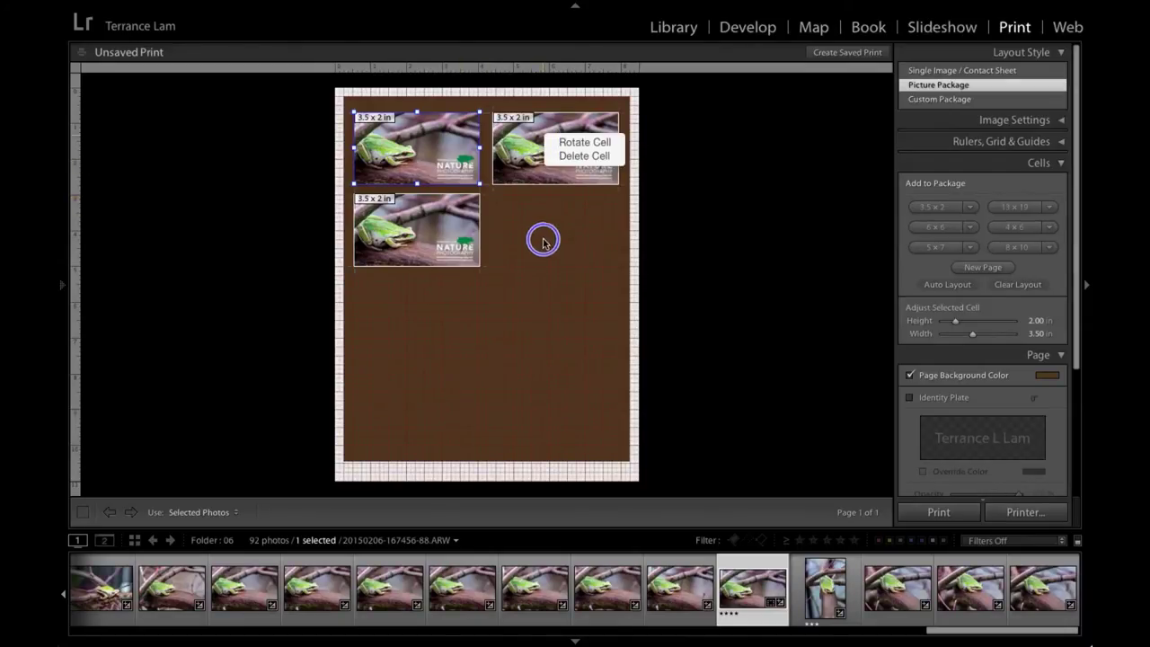
left_click_drag(548, 132, 546, 211)
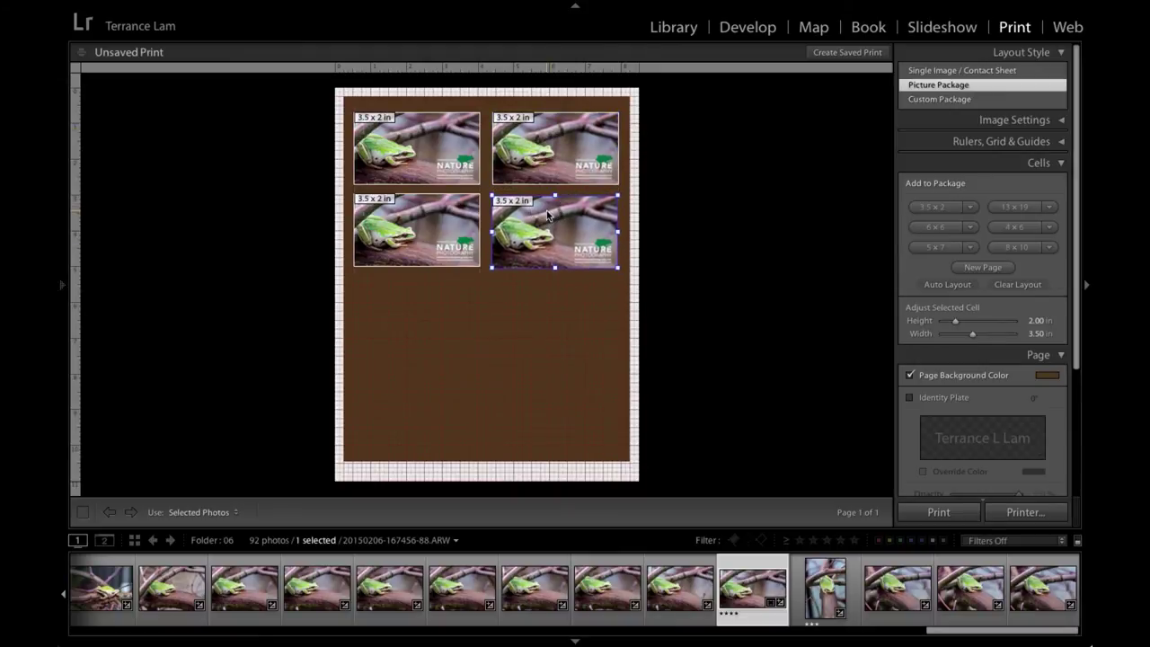
left_click(943, 210)
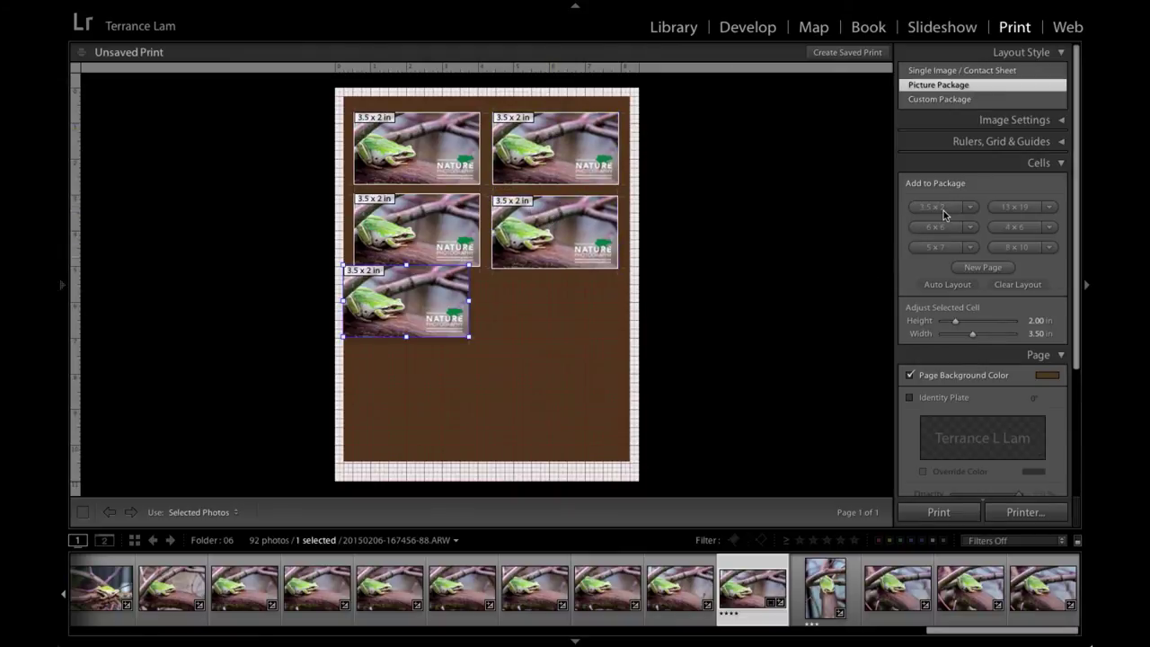
left_click(943, 210)
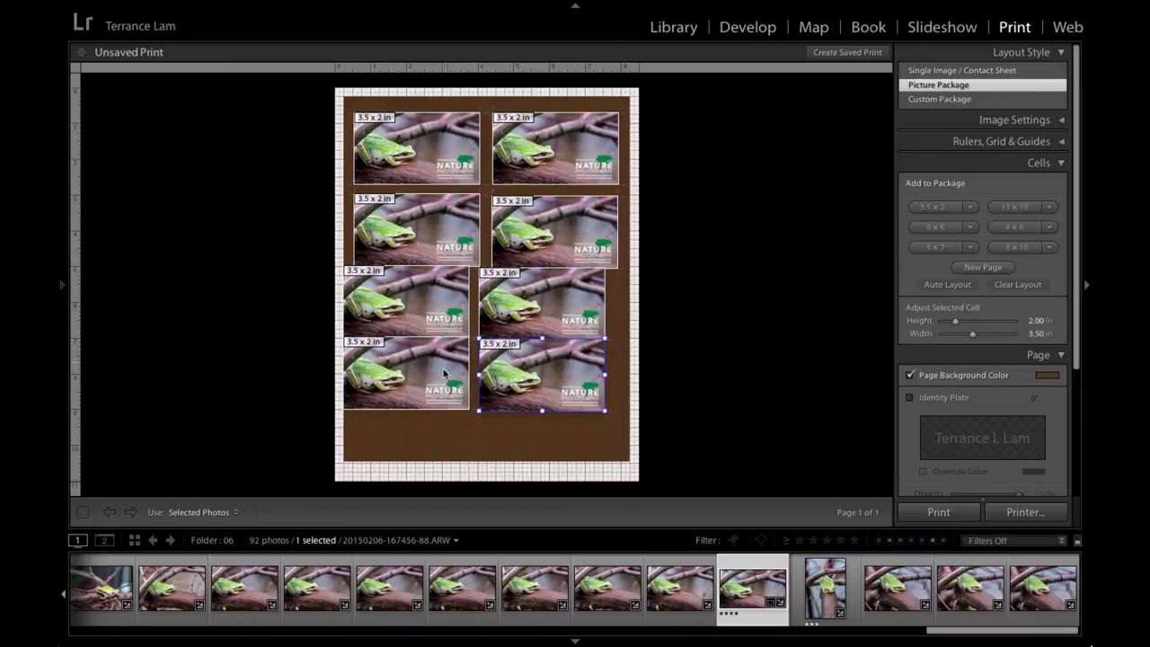
- Drag the cards into an evenly spaced grid of two columns and four rows
mouse_move(443, 369)
left_mouse_down()
mouse_move(464, 403)
mouse_move(538, 421)
left_mouse_up()
left_click(457, 340)
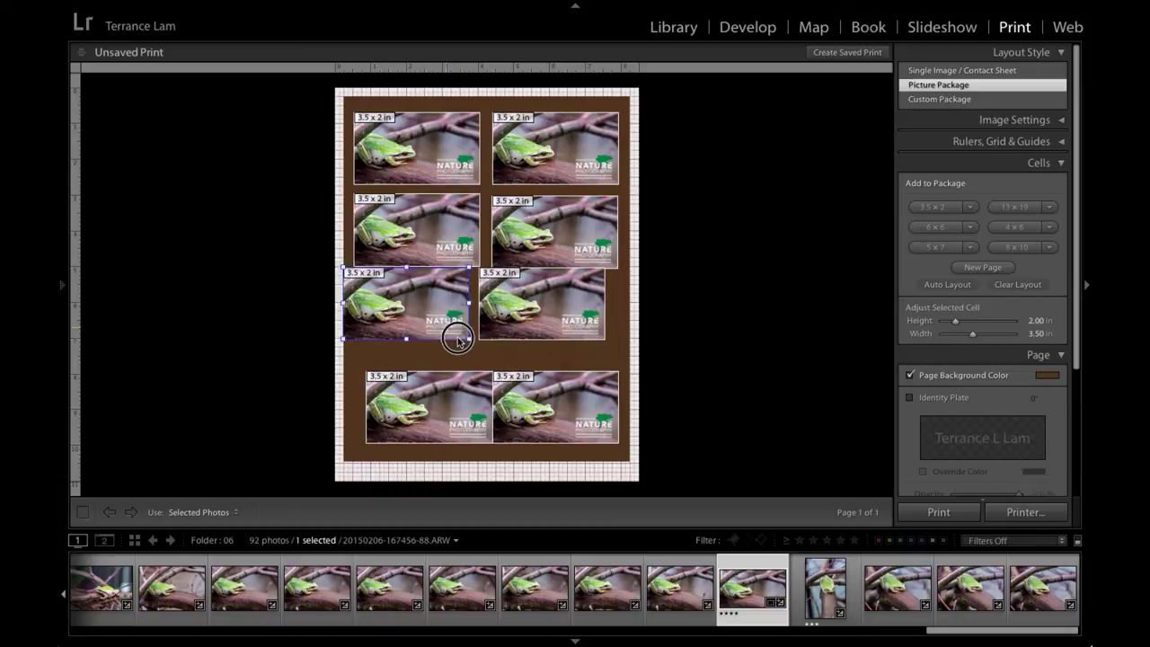
left_click_drag(457, 340, 468, 351)
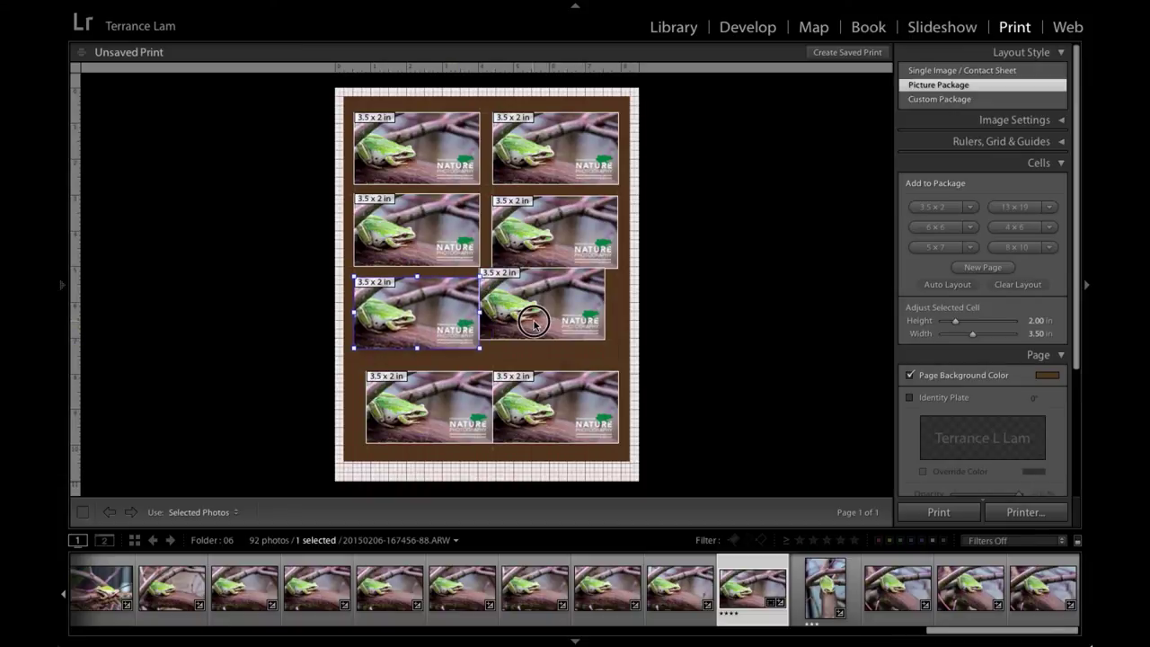
left_click_drag(533, 323, 551, 319)
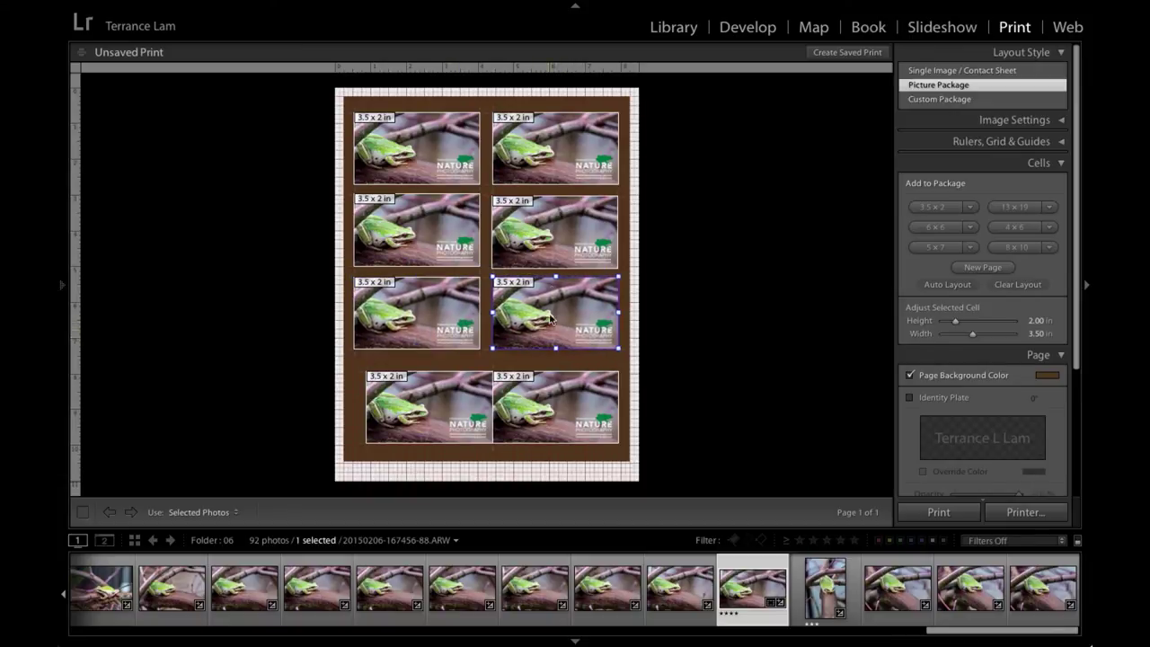
mouse_move(549, 247)
left_mouse_down()
mouse_move(551, 259)
mouse_move(550, 248)
left_mouse_up()
left_click_drag(448, 394, 435, 393)
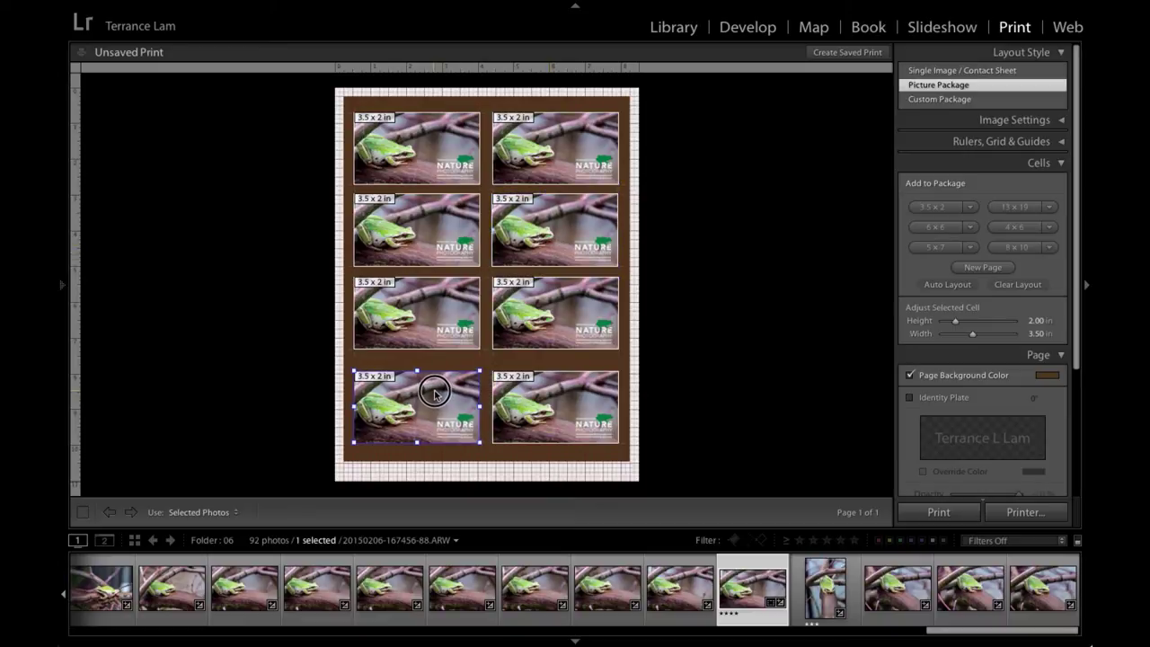
left_click(296, 159)
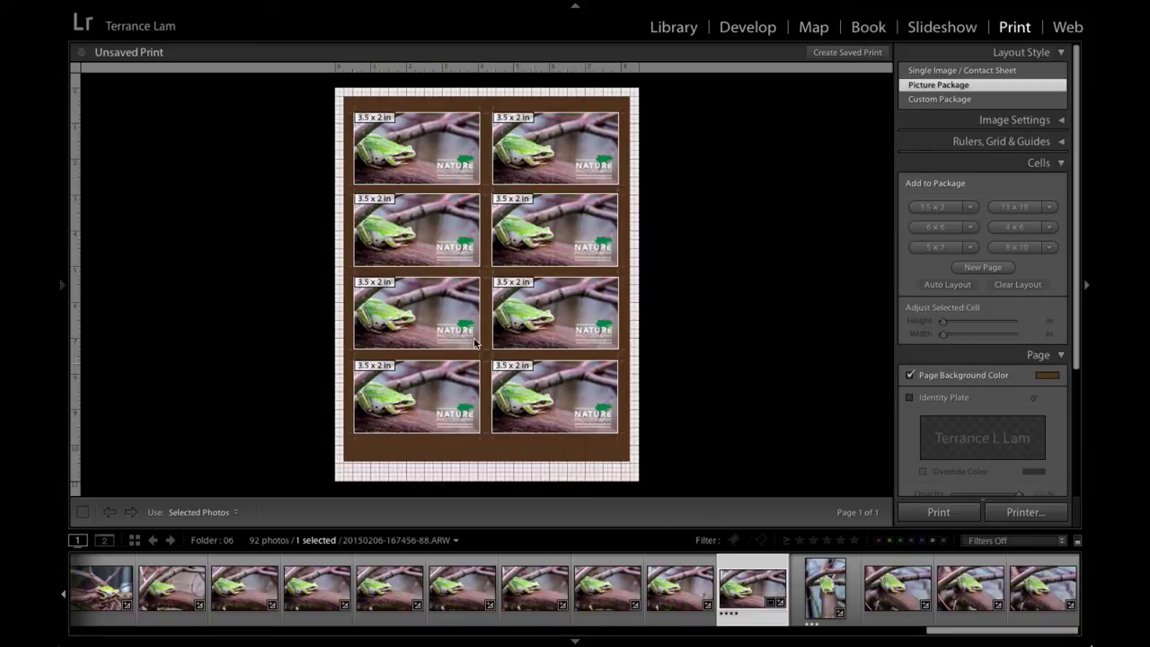
- Save the layout as a new user template named 'Business Card Template'
left_click(64, 286)
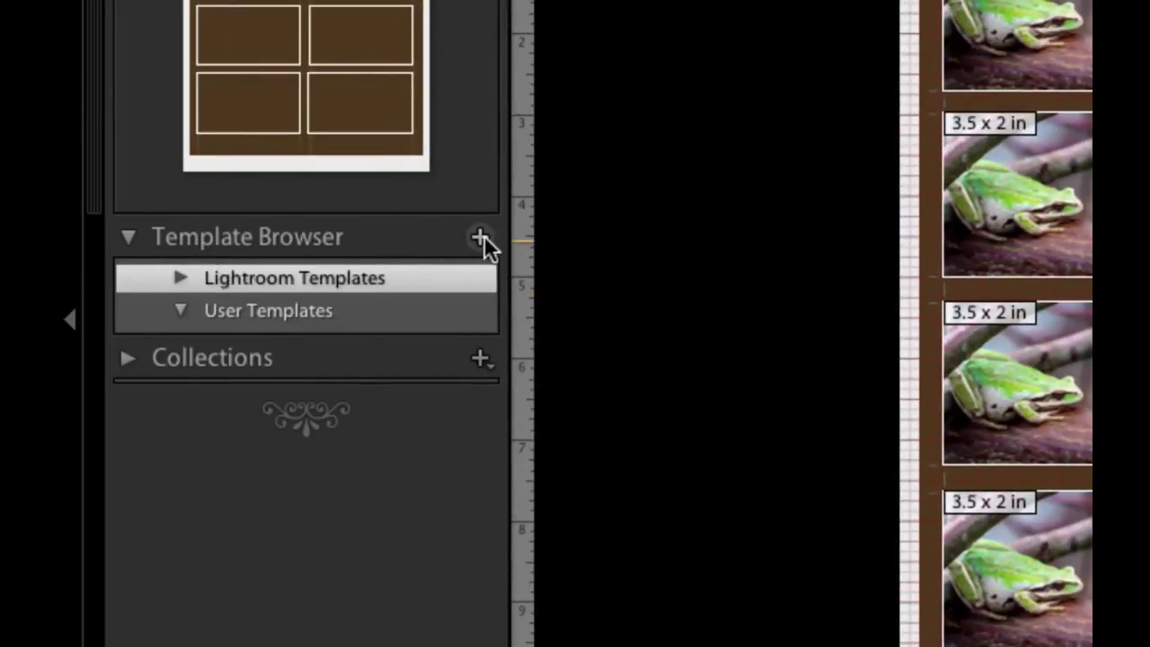
left_click(483, 238)
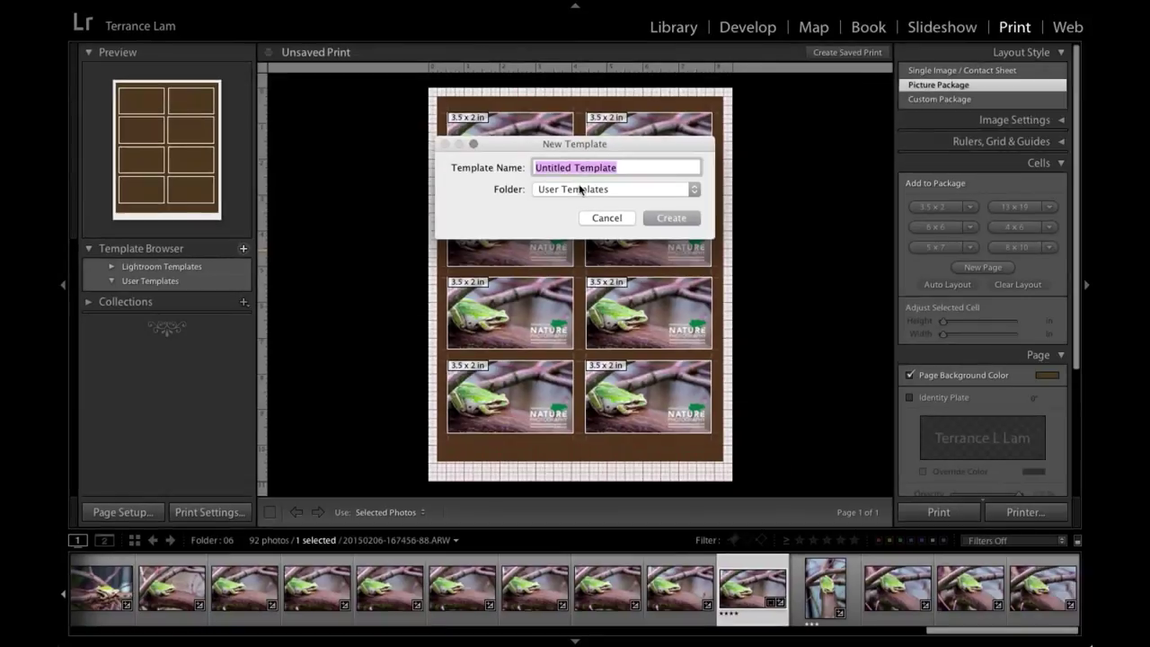
type("Business Card Template")
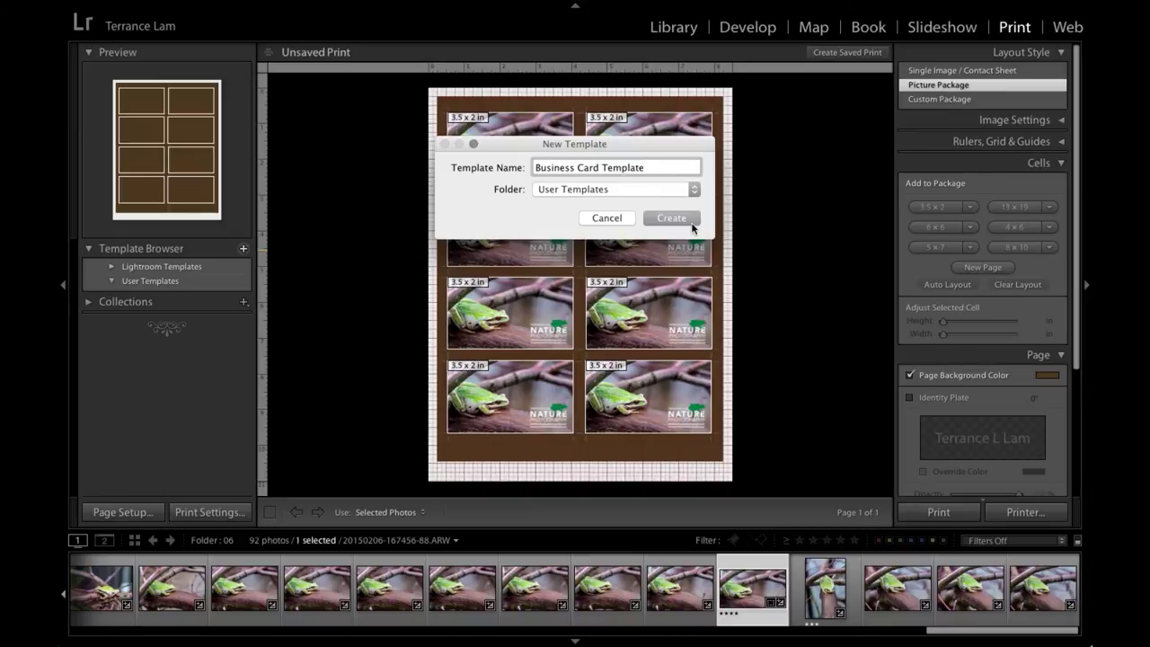
left_click(683, 219)
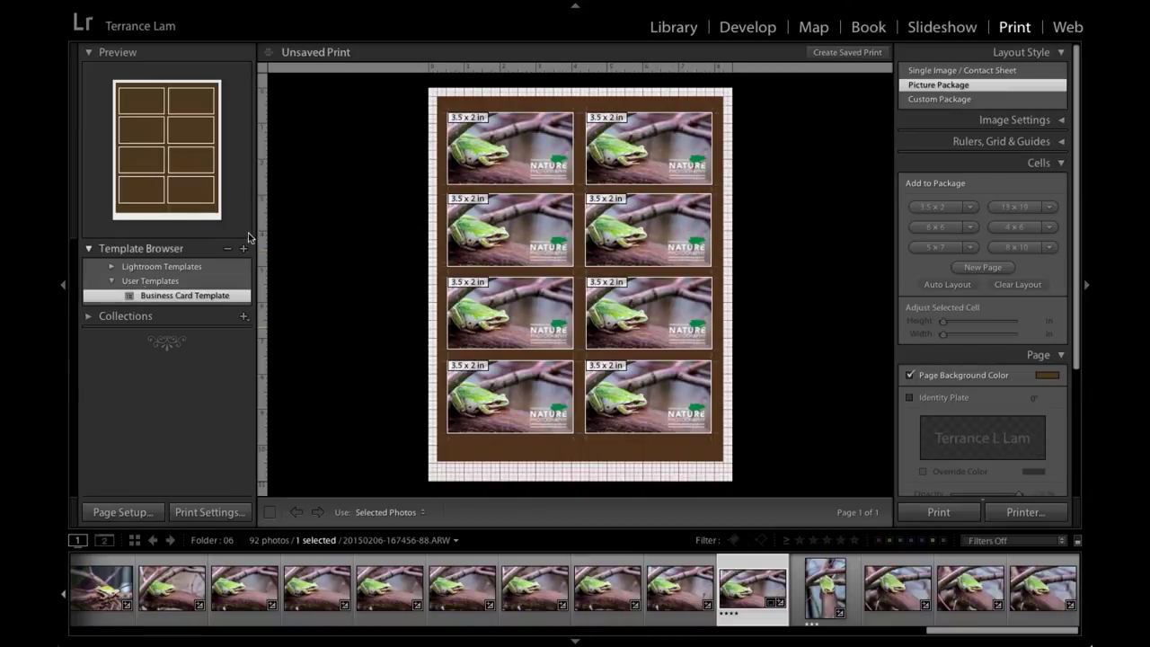
- Try the built-in (1) 4 x 6, (6) 2 x 3 layout, then reapply Business Card Template
left_click(124, 266)
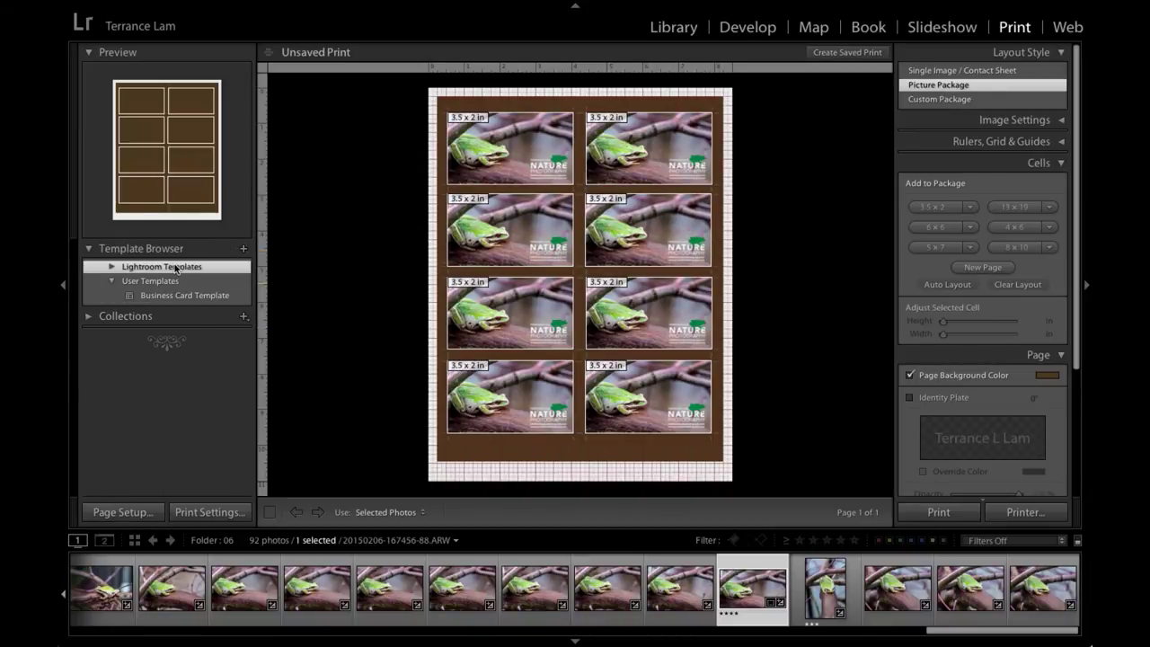
left_click(111, 266)
left_click(160, 296)
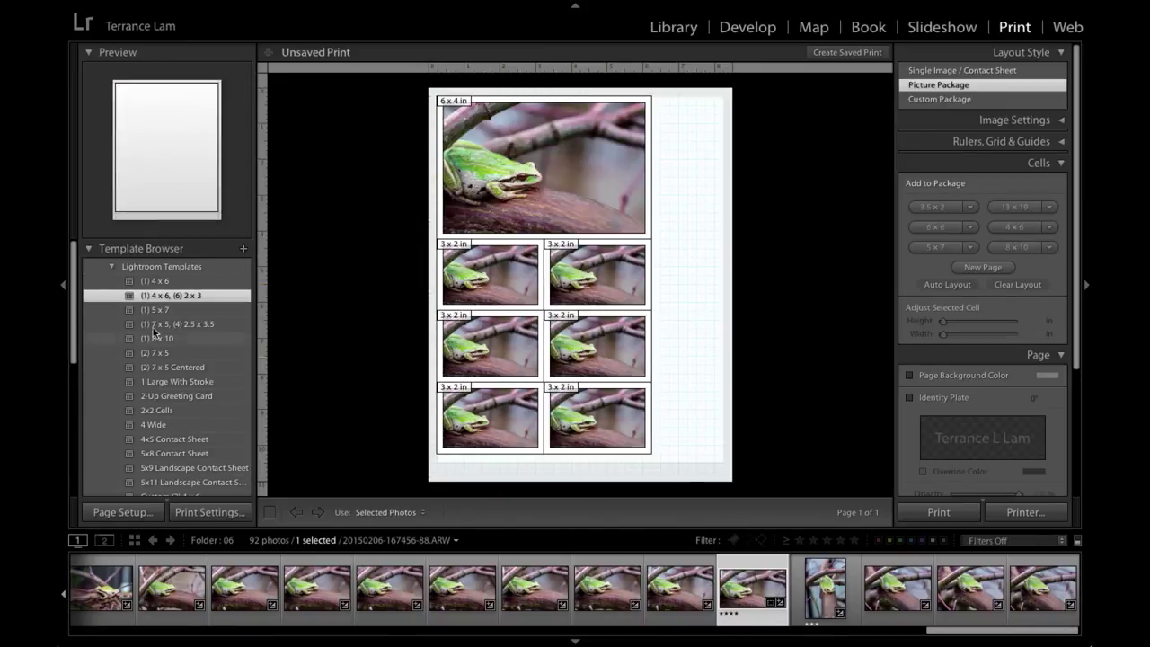
left_click(111, 267)
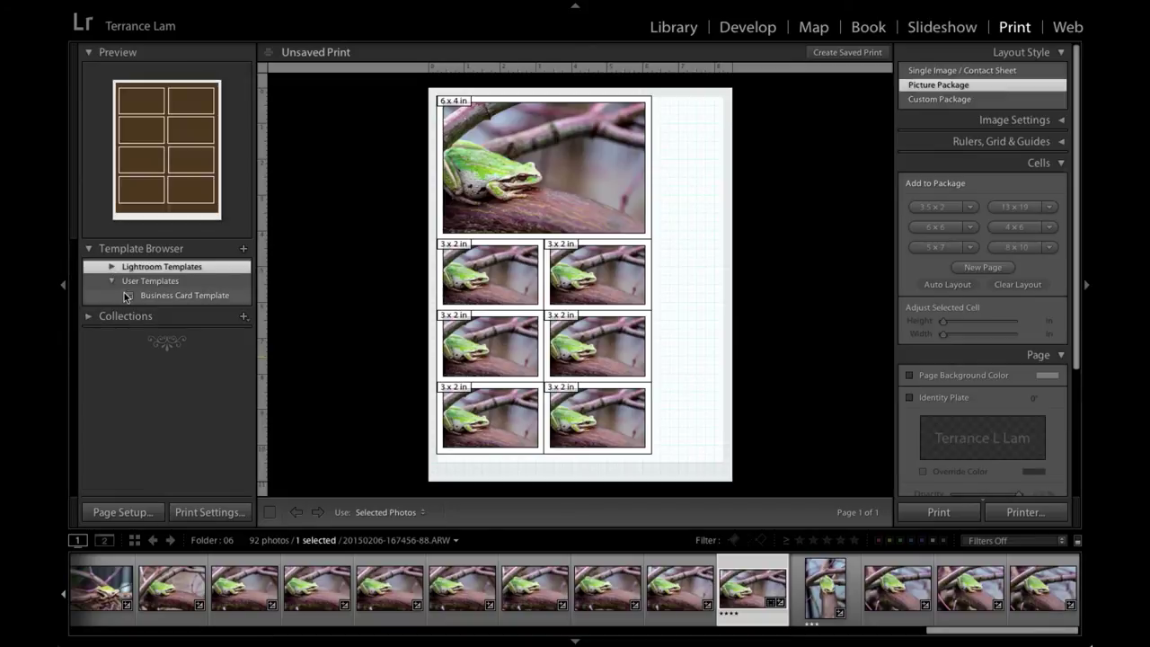
left_click(125, 294)
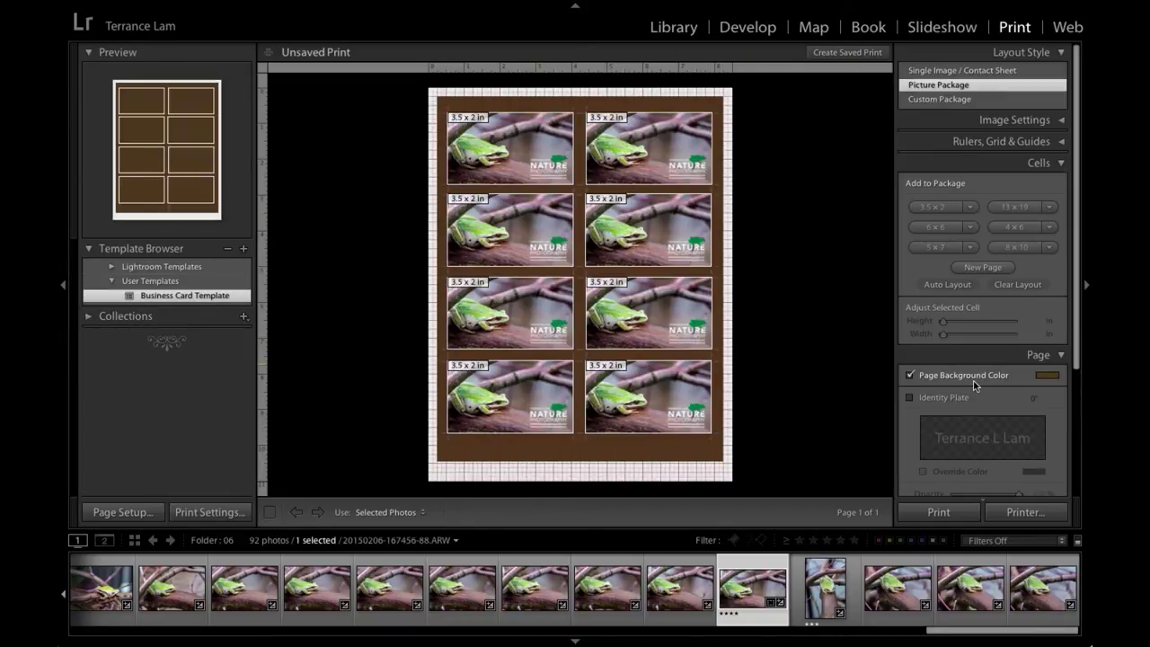
scroll(975, 382, "down", 2)
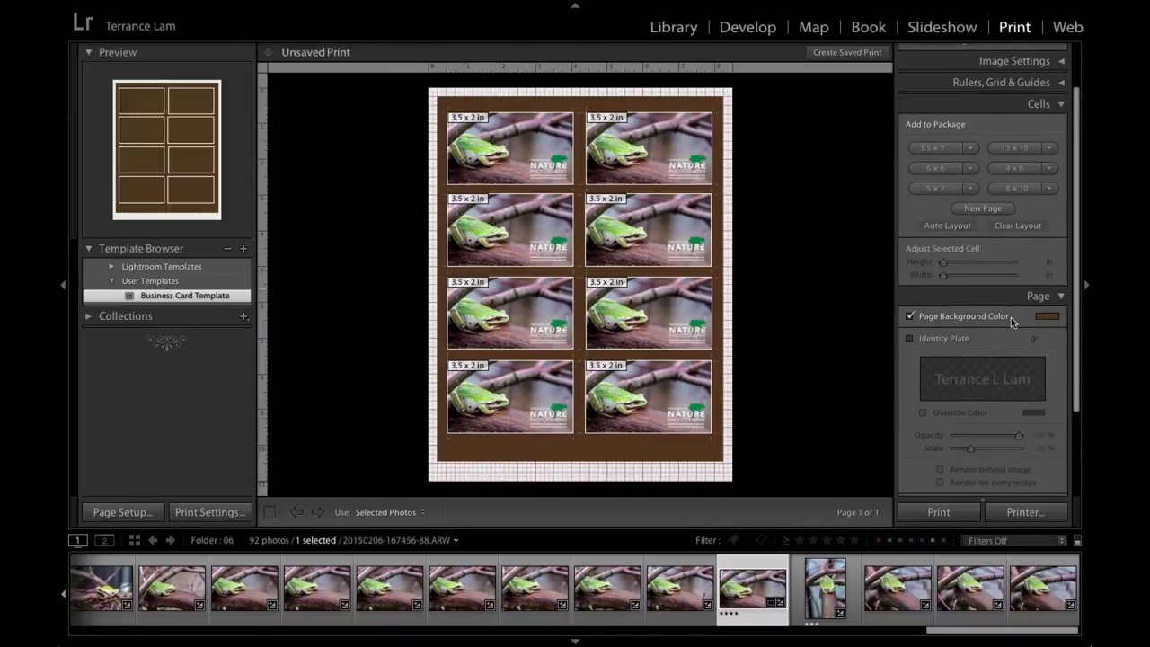
- Scroll to the Watermarking (Biz Card) and Cut Guides (Crop Marks) settings in the Page panel
scroll(989, 341, "down", 4)
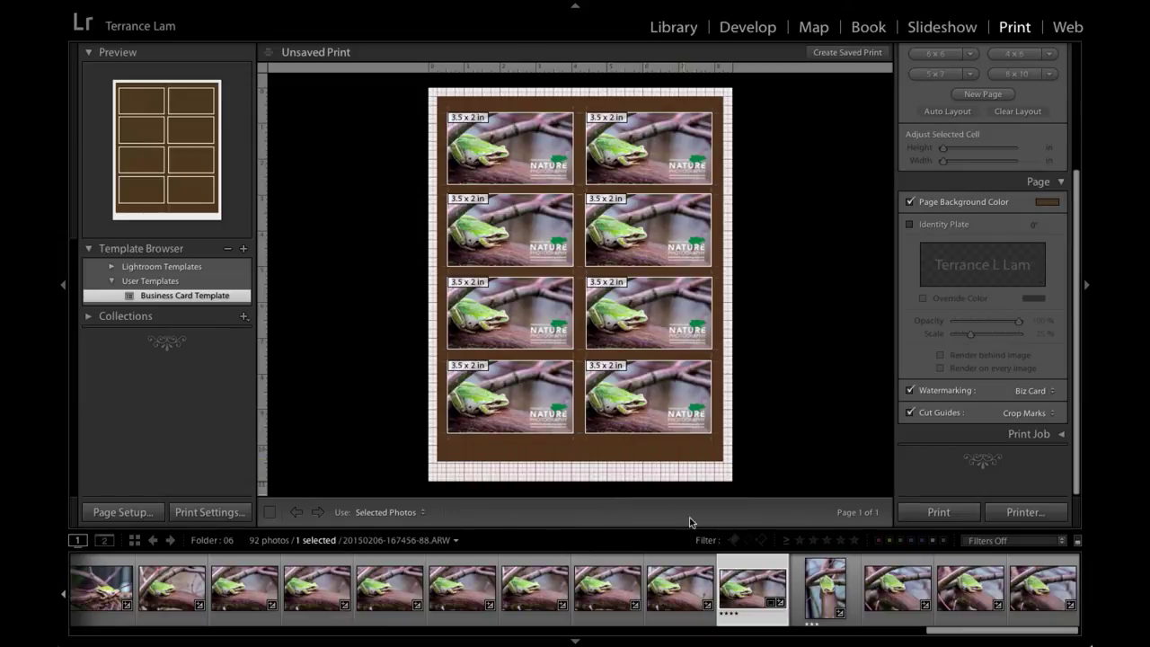
- Preview several frog photos on the eight cards, settling on another horizontal frog shot
left_click(825, 604)
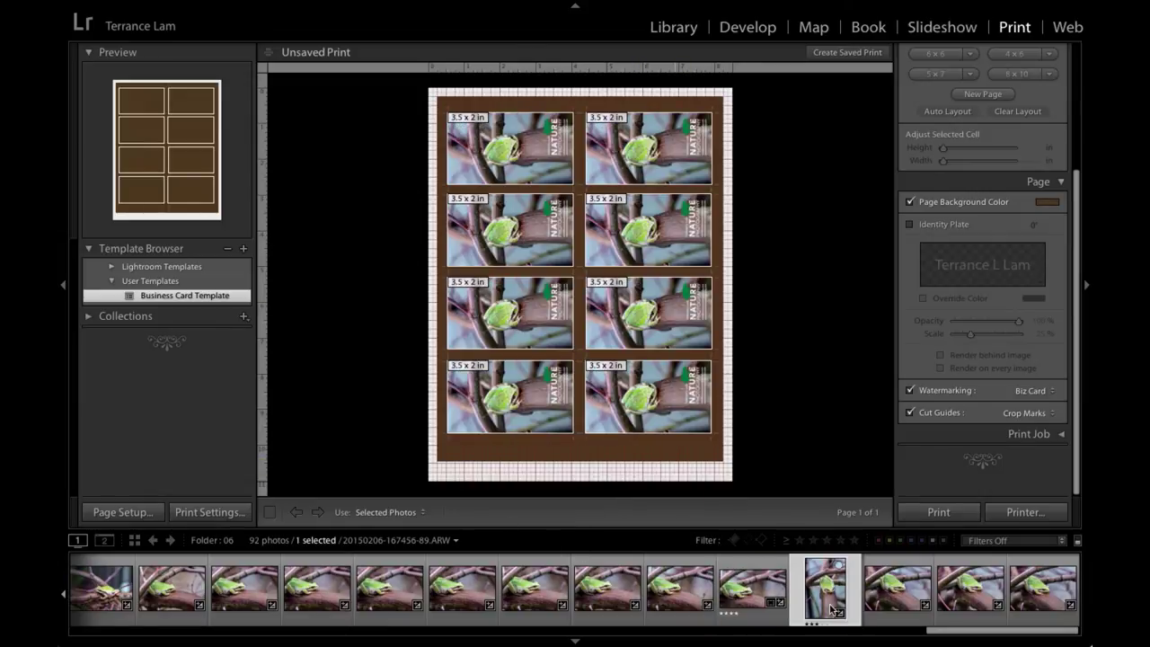
left_click(898, 607)
left_click(816, 598)
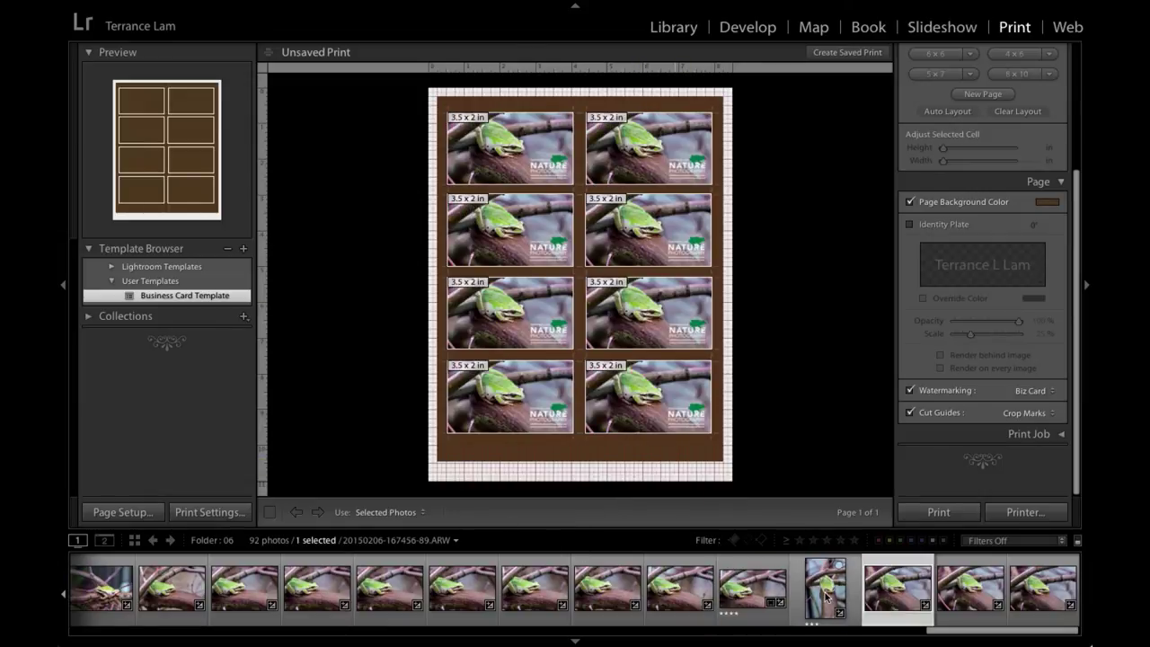
left_click(753, 588)
left_click(955, 602)
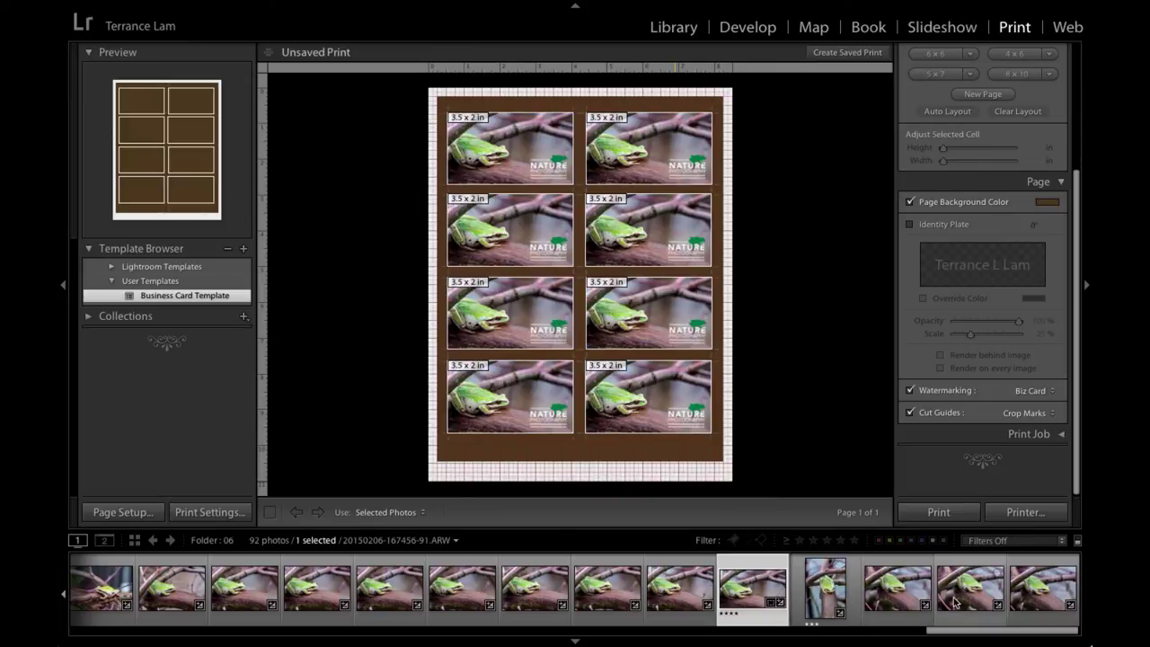
left_click(902, 593)
left_click(837, 588)
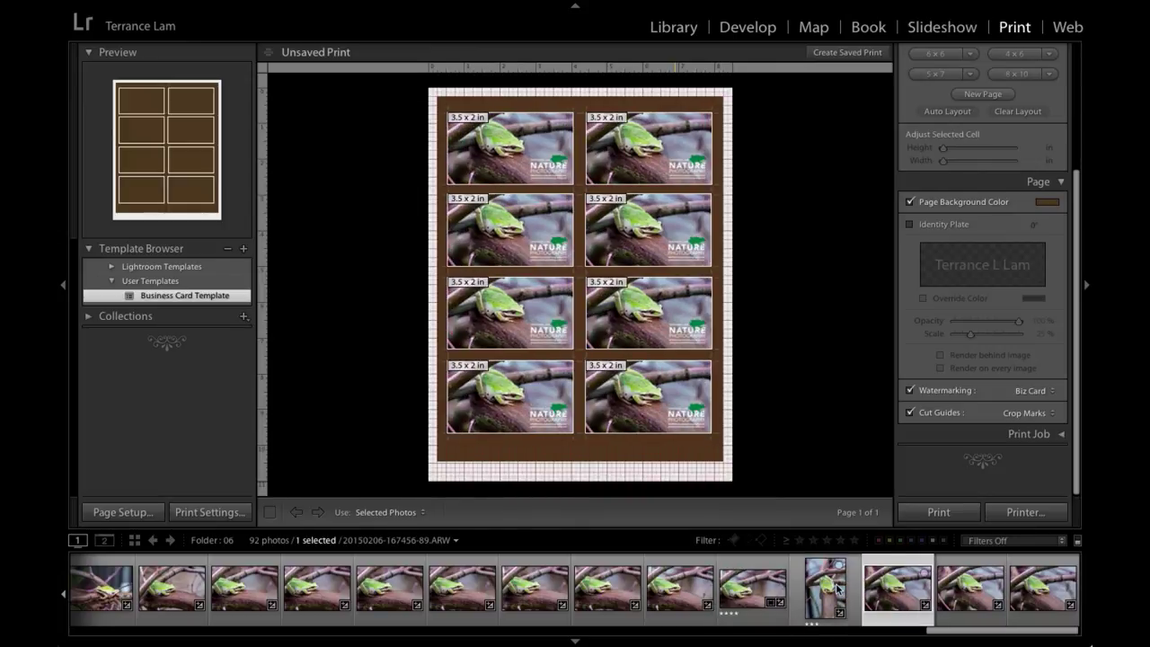
left_click(970, 591)
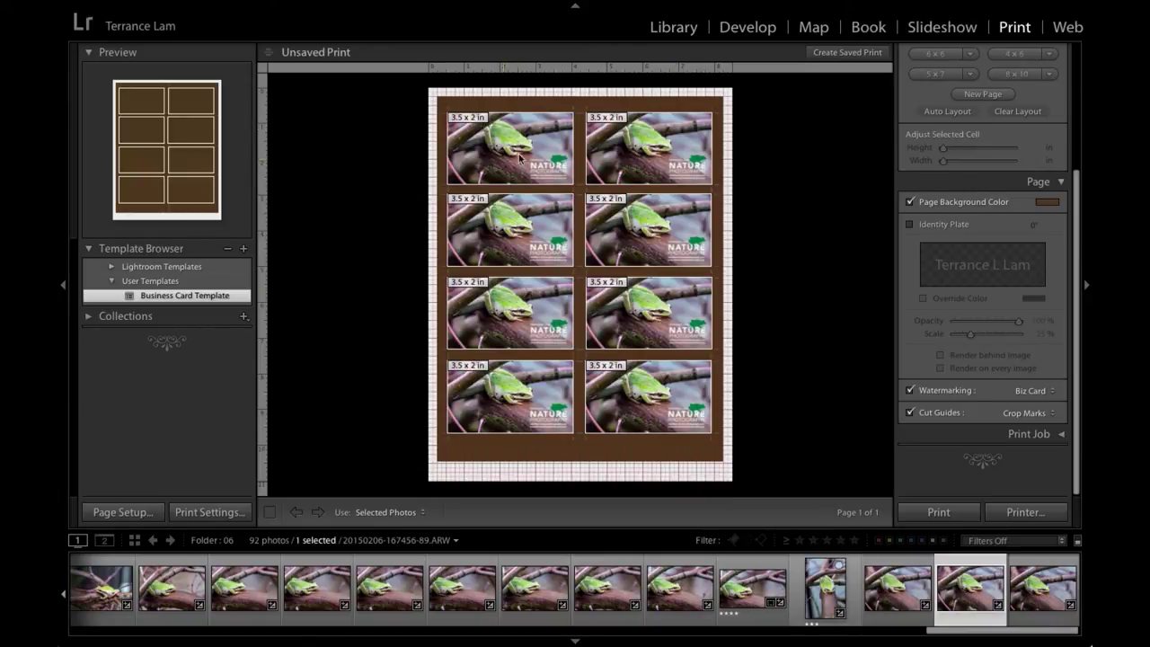
left_click(518, 150)
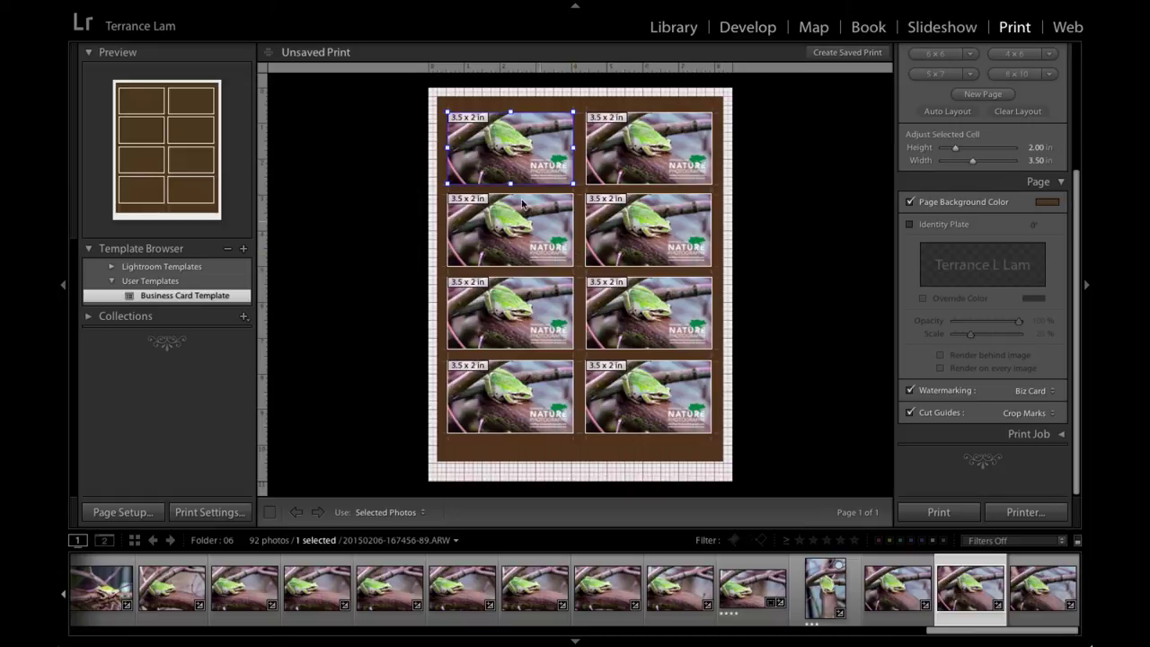
- Pan the frog within the cells, then put the left-facing frog photo on every card
left_click(508, 151)
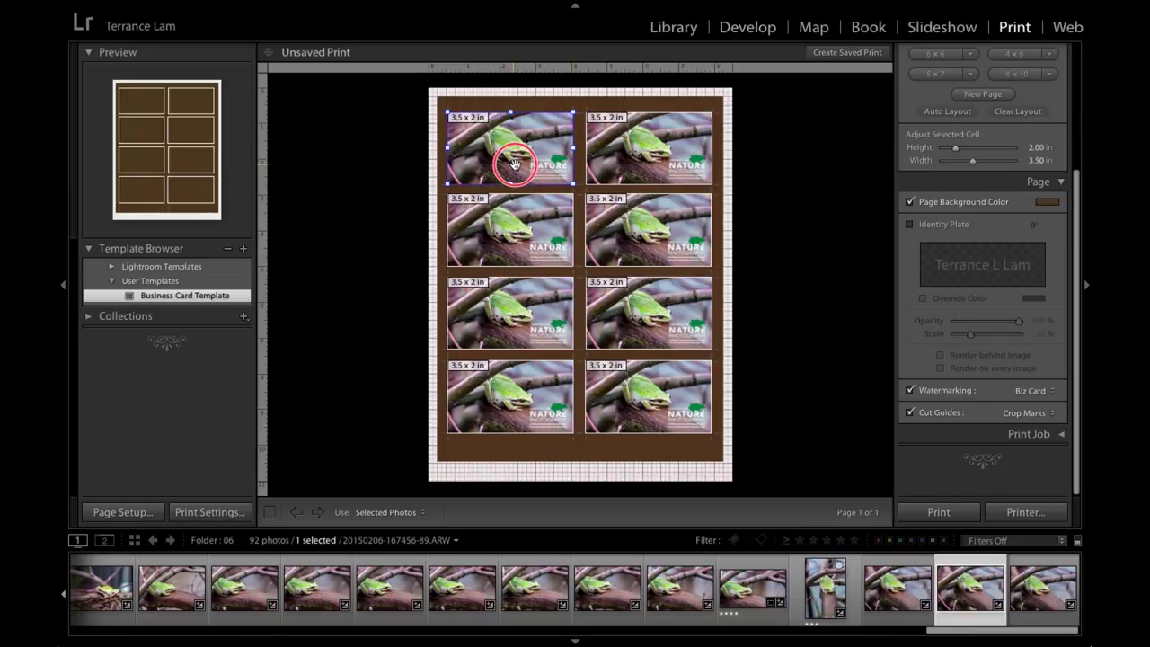
mouse_move(509, 151)
left_mouse_down()
mouse_move(516, 177)
mouse_move(509, 137)
left_mouse_up()
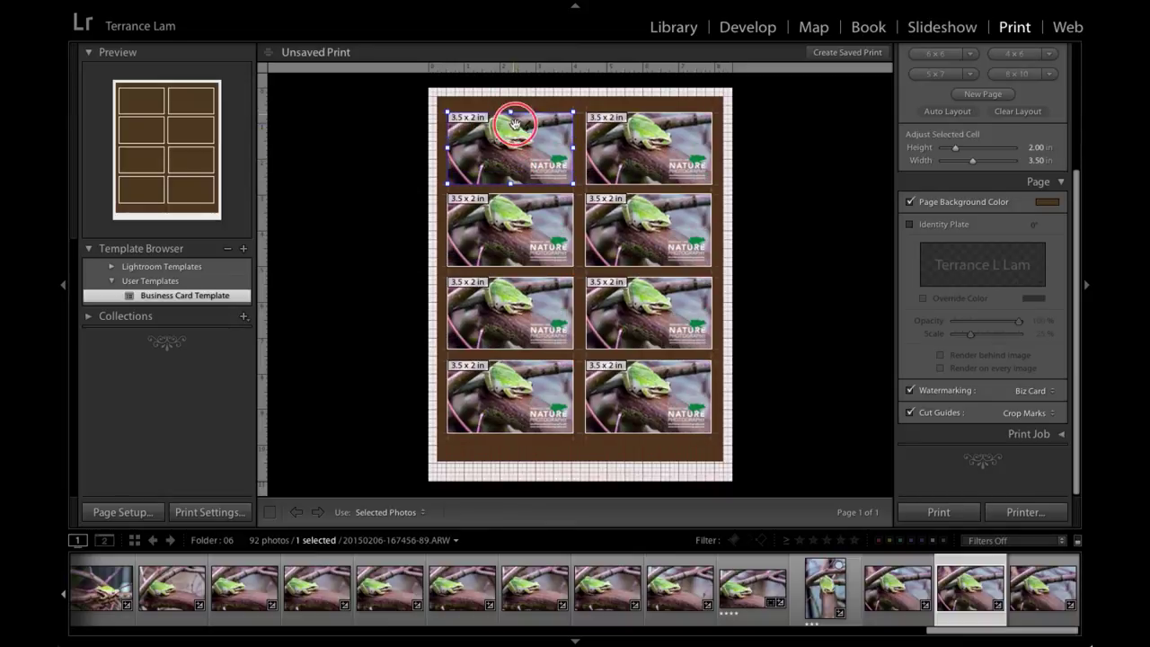
left_click_drag(508, 138, 512, 171)
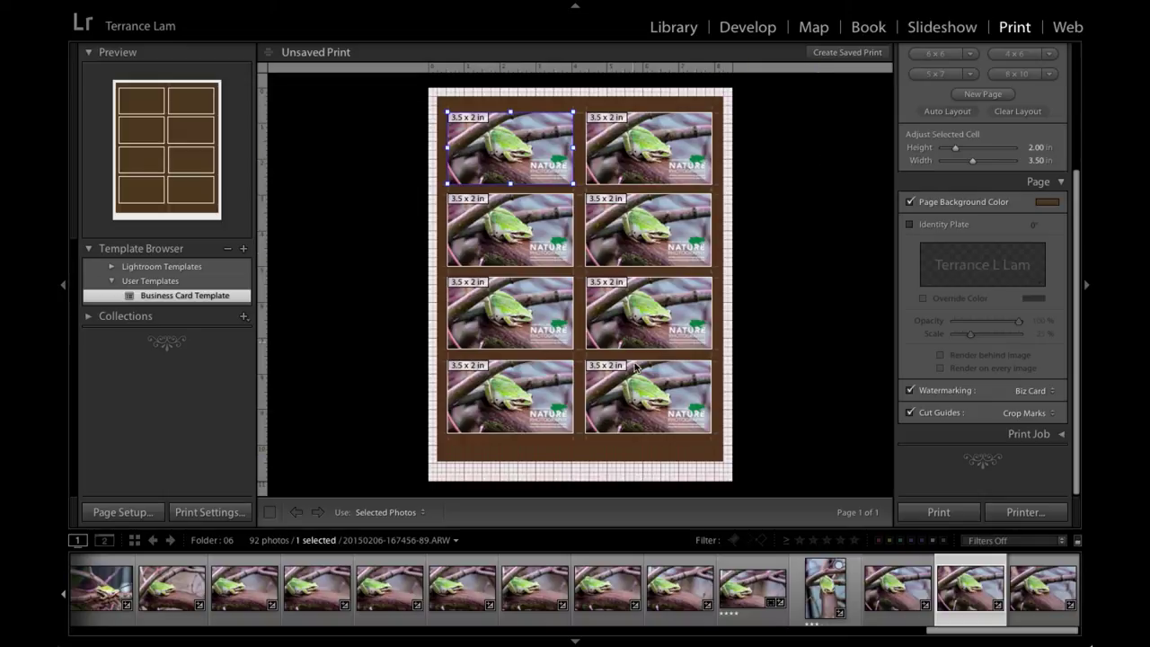
left_click(753, 588)
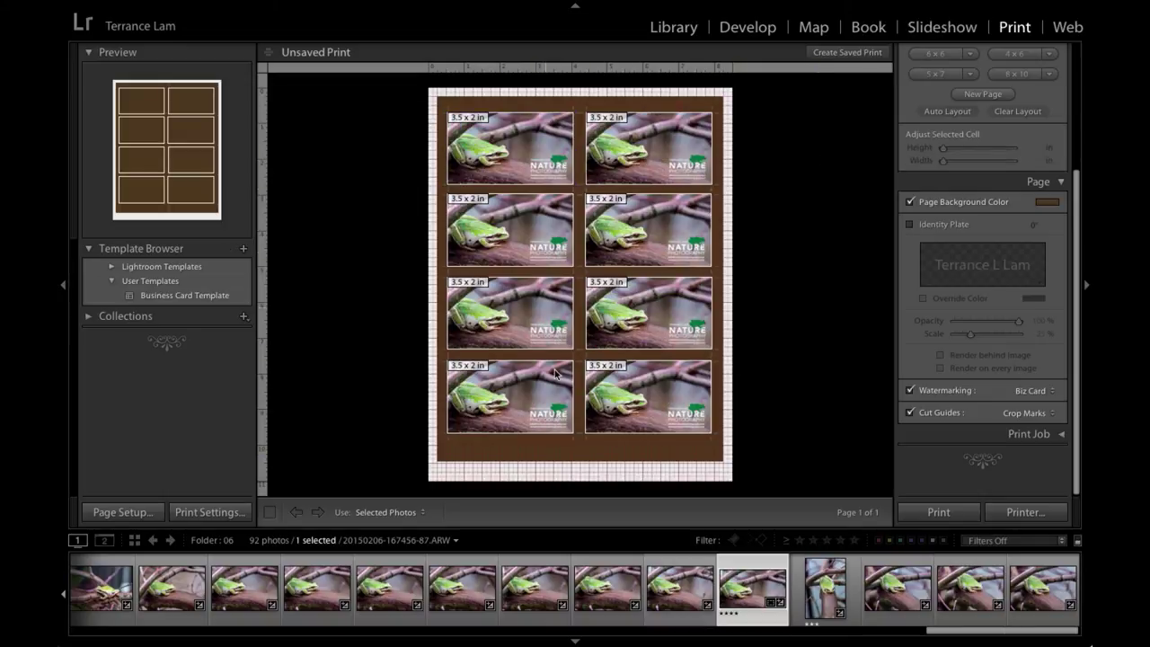